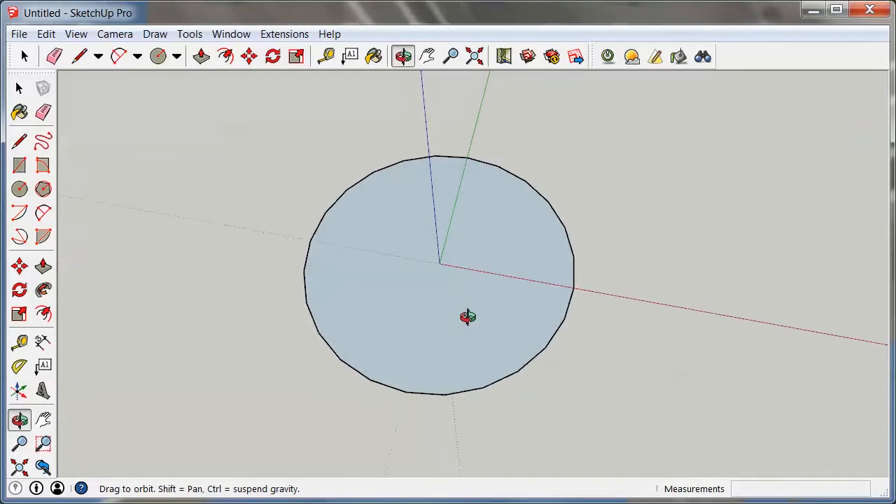
# Stretch the circular face along the red axis with Scale to form a long ellipse
pyautogui.press('space')
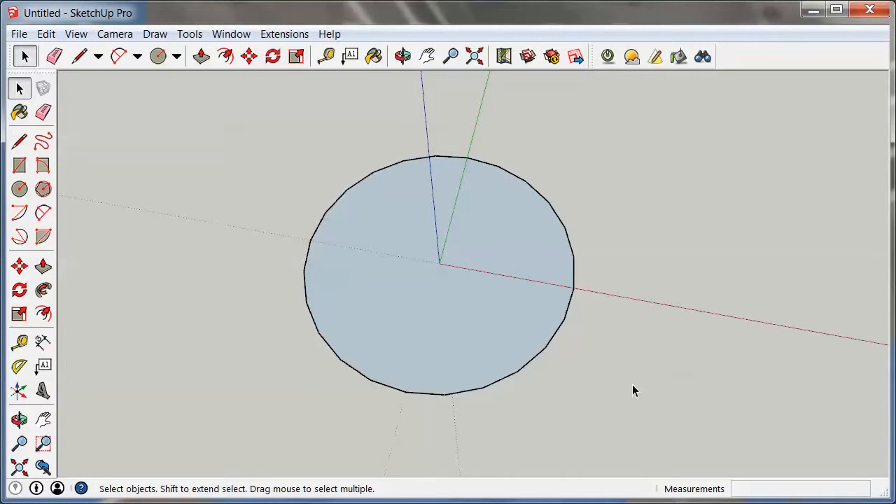
pyautogui.click(465, 301)
pyautogui.moveTo(600, 392); pyautogui.dragTo(602, 347, button='middle')
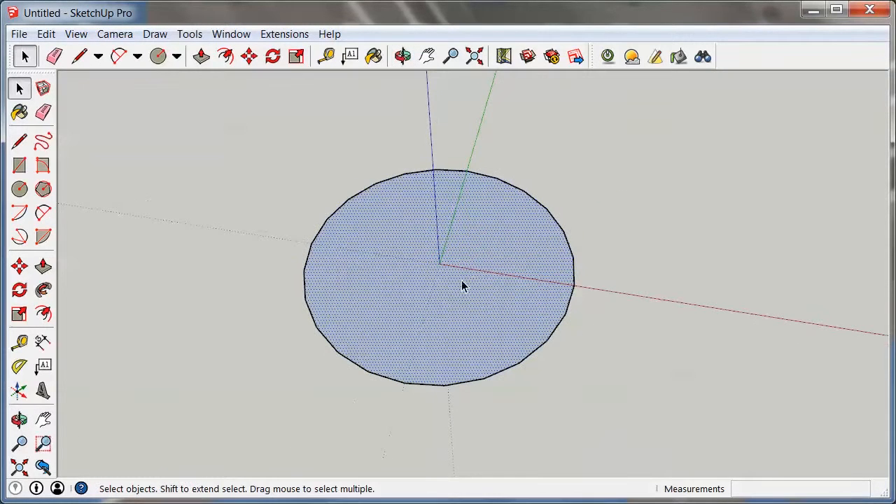
pyautogui.press('s')
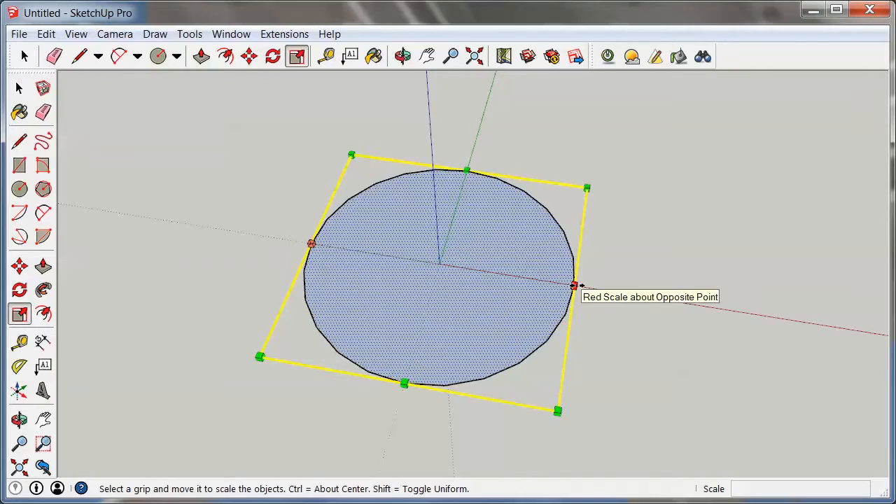
pyautogui.moveTo(576, 285); pyautogui.dragTo(847, 328)
pyautogui.moveTo(665, 294); pyautogui.dragTo(560, 280, button='middle')
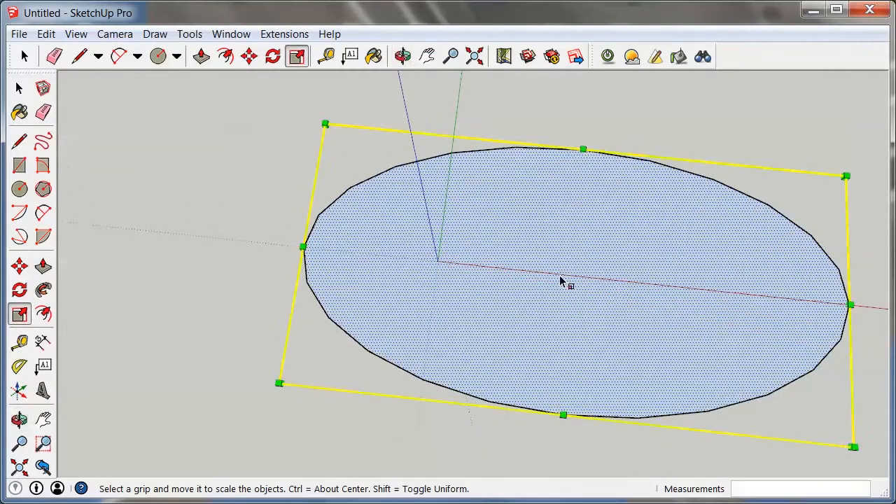
# Draw a 24-sided circle of about 15/16" radius on the red axis inside the ellipse, toward its far end
pyautogui.click(20, 189)
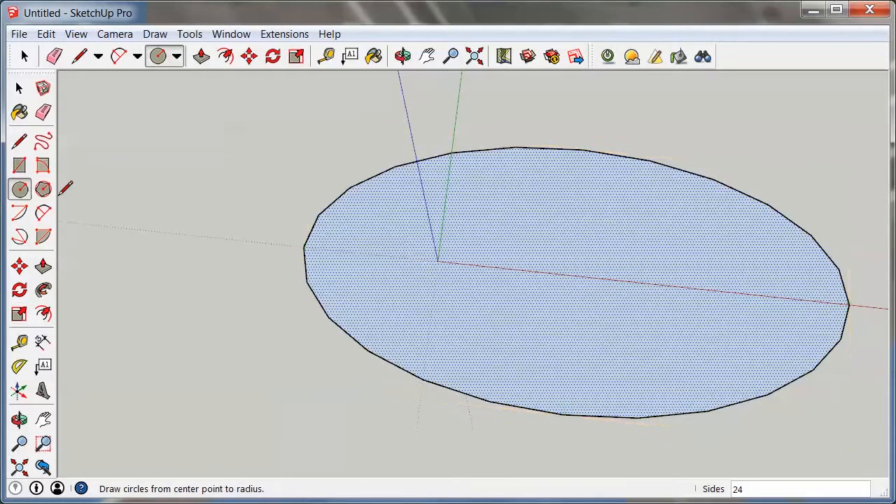
pyautogui.click(678, 285)
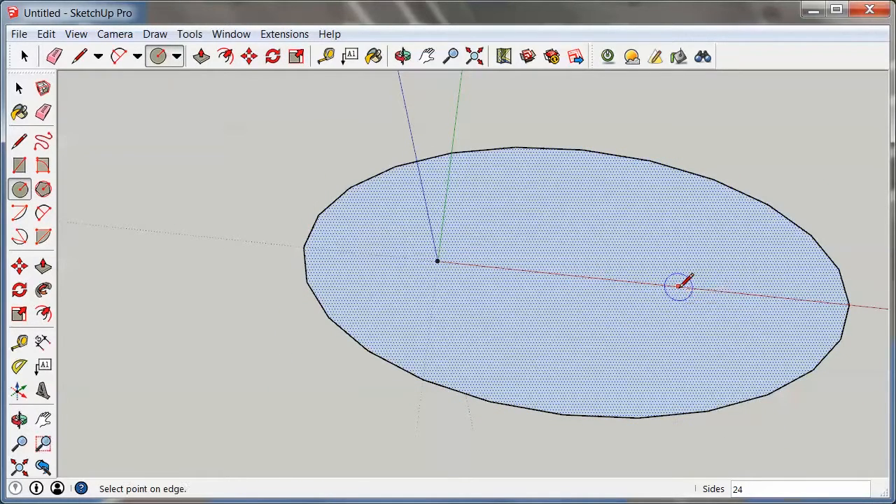
pyautogui.click(729, 331)
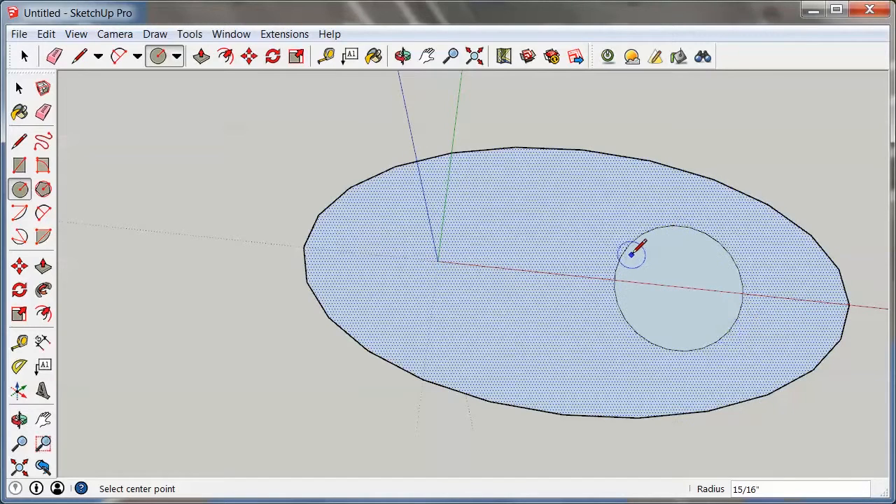
# Stretch the inner circle along the red axis by about 1.62 and again by about 1.17, and delete its face to leave a hole
pyautogui.press('s')
pyautogui.press('space')
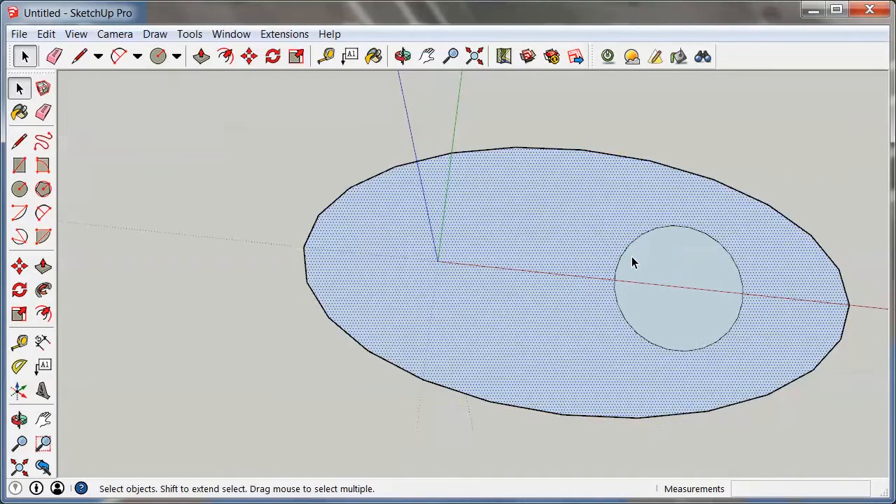
pyautogui.click(632, 256)
pyautogui.press('s')
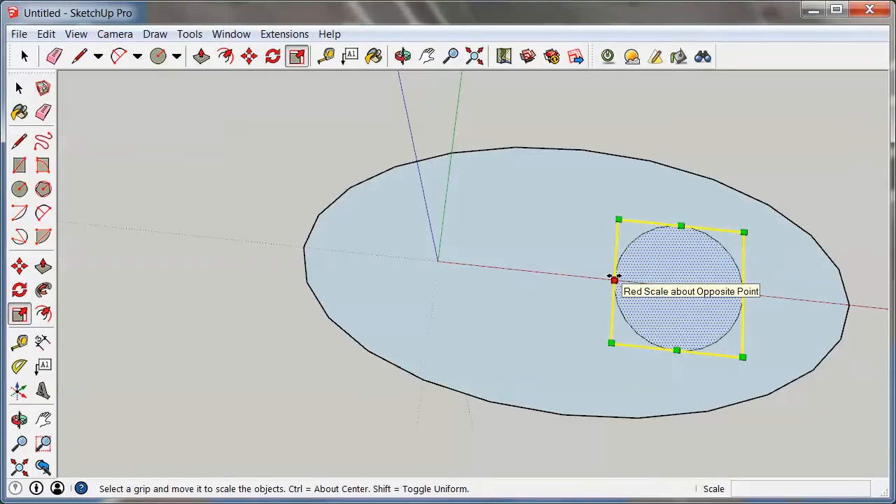
pyautogui.moveTo(613, 280); pyautogui.dragTo(534, 272)
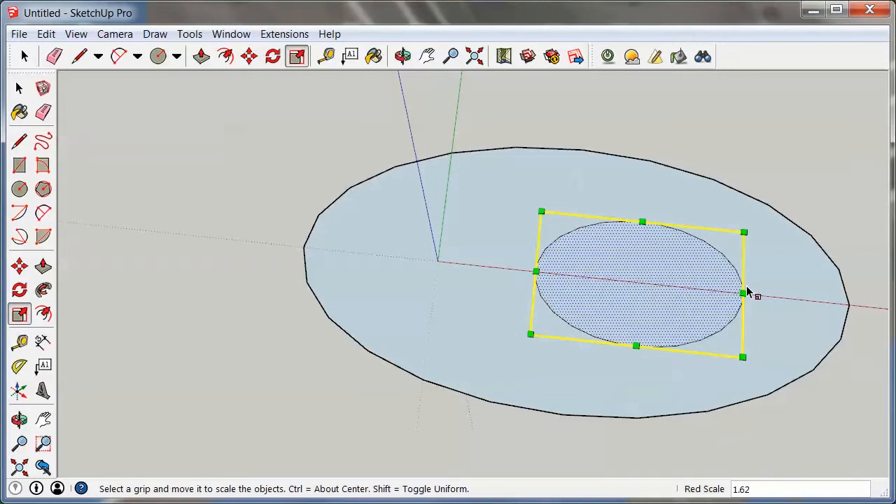
pyautogui.moveTo(743, 294); pyautogui.dragTo(778, 296)
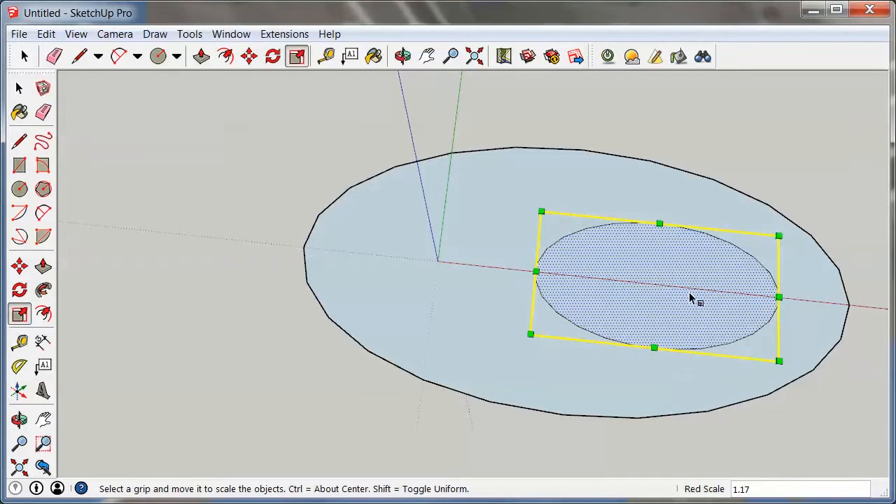
pyautogui.press('space')
pyautogui.press('Delete')
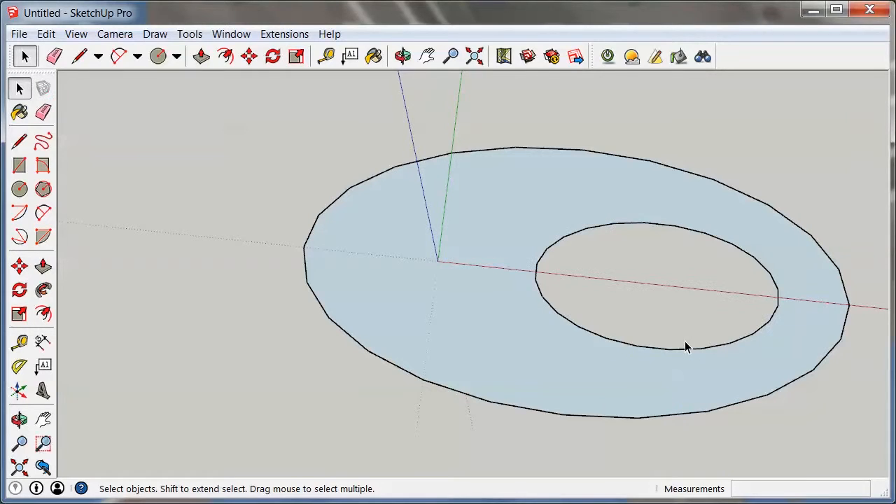
# Enlarge the elliptical hole slightly by scaling its edge uniformly in both directions
pyautogui.moveTo(616, 330); pyautogui.dragTo(749, 350, button='middle')
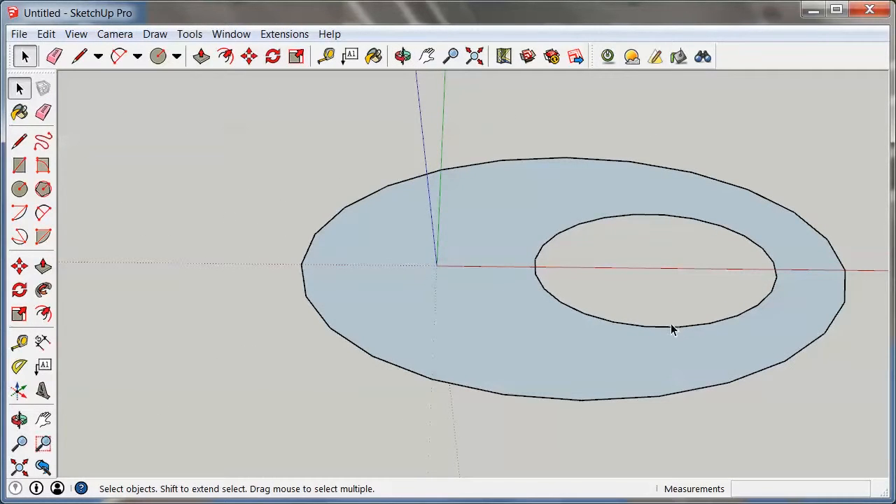
pyautogui.click(672, 327)
pyautogui.press('s')
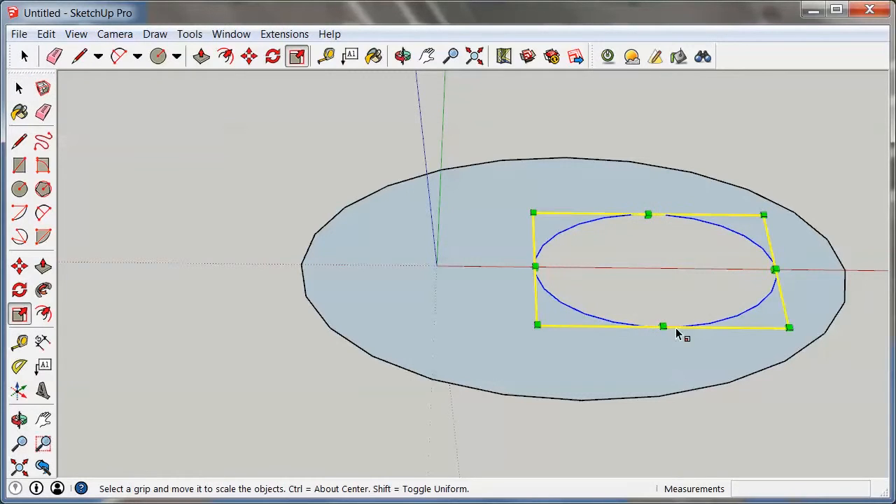
pyautogui.moveTo(662, 325); pyautogui.dragTo(662, 346)
pyautogui.press('space')
pyautogui.click(764, 401)
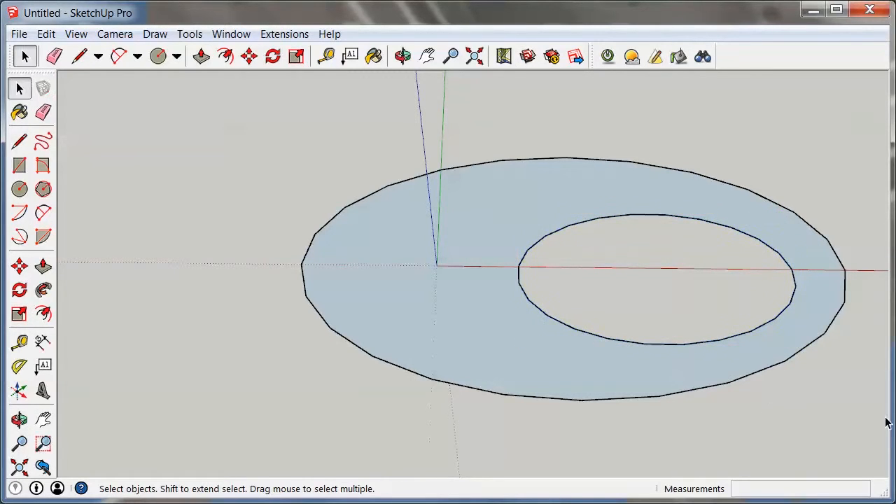
# Draw a circle of about 13/16" radius near the middle of the elliptical hole
pyautogui.moveTo(487, 132); pyautogui.dragTo(695, 292, button='middle')
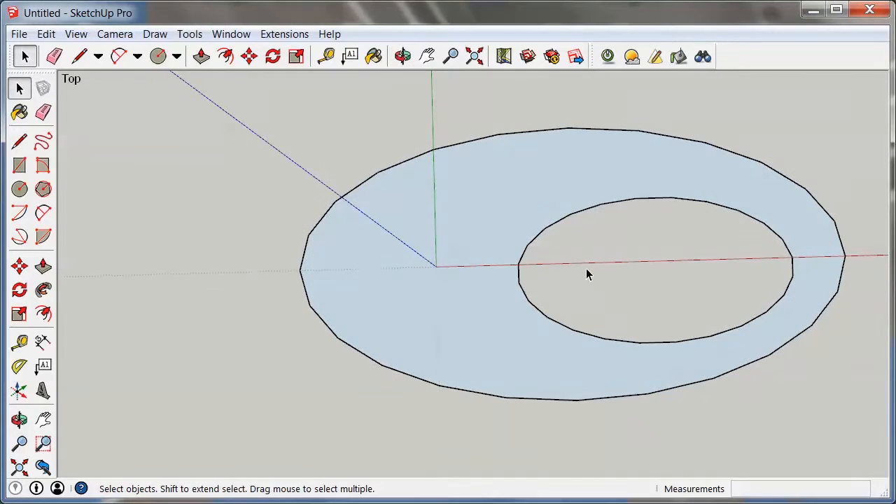
pyautogui.click(16, 193)
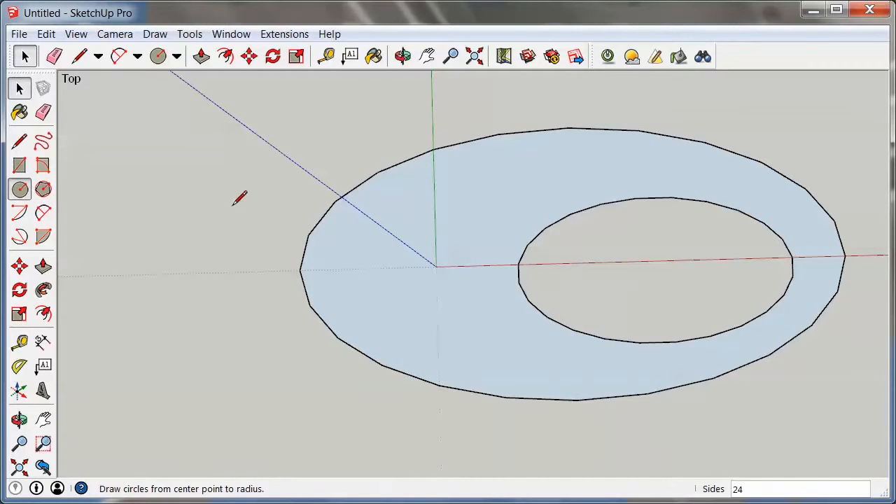
pyautogui.click(667, 268)
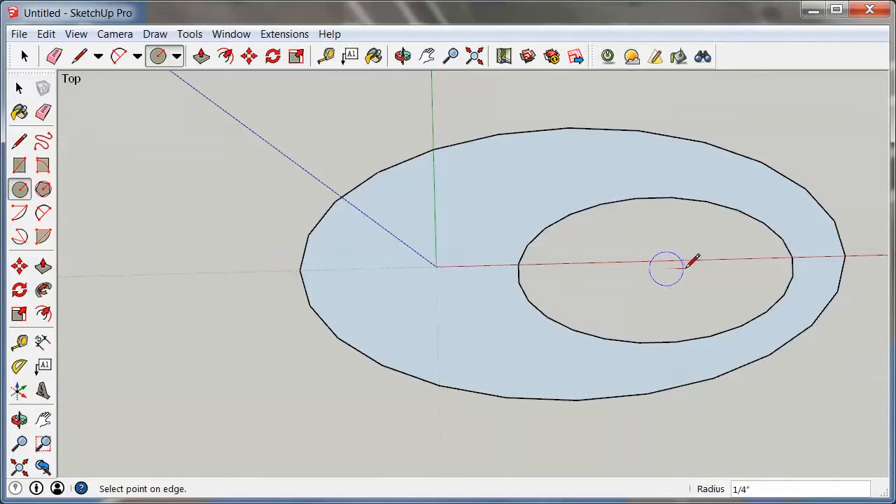
pyautogui.click(722, 263)
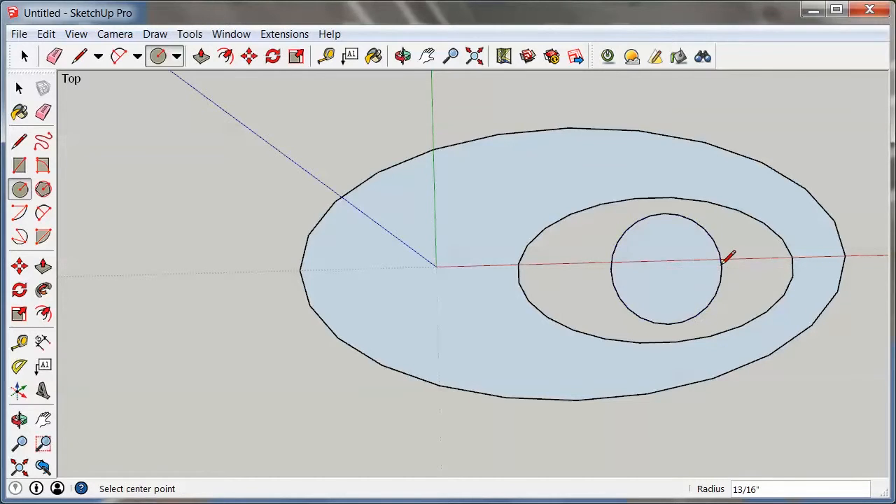
# Scale the circular face inside the hole up slightly so it nearly fills the hole's height, and clear the selection
pyautogui.press('s')
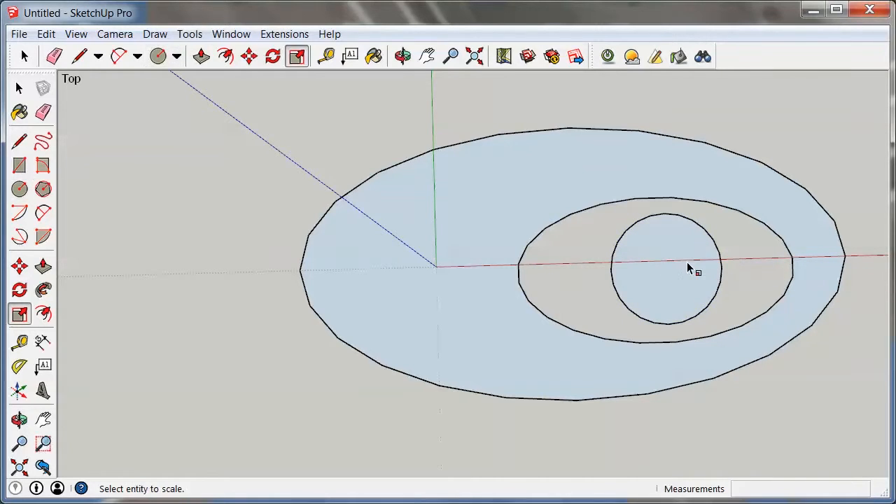
pyautogui.press('space')
pyautogui.click(625, 283)
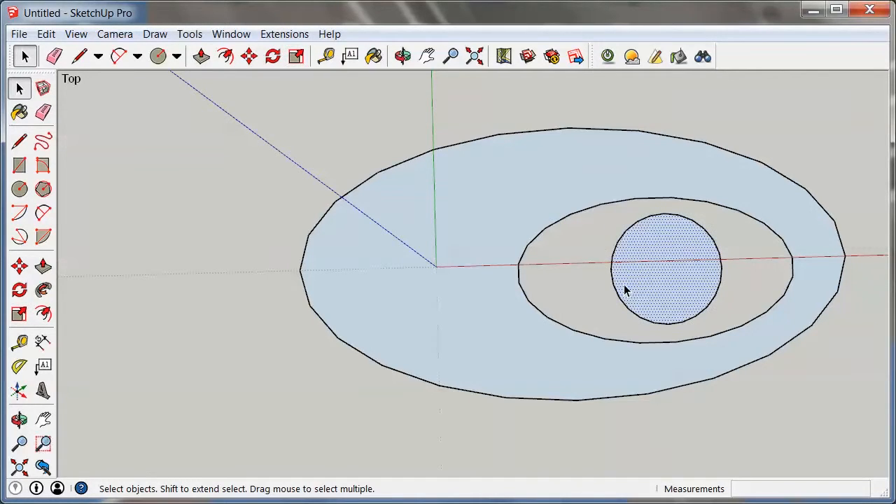
pyautogui.press('s')
pyautogui.moveTo(610, 269); pyautogui.dragTo(593, 270)
pyautogui.press('space')
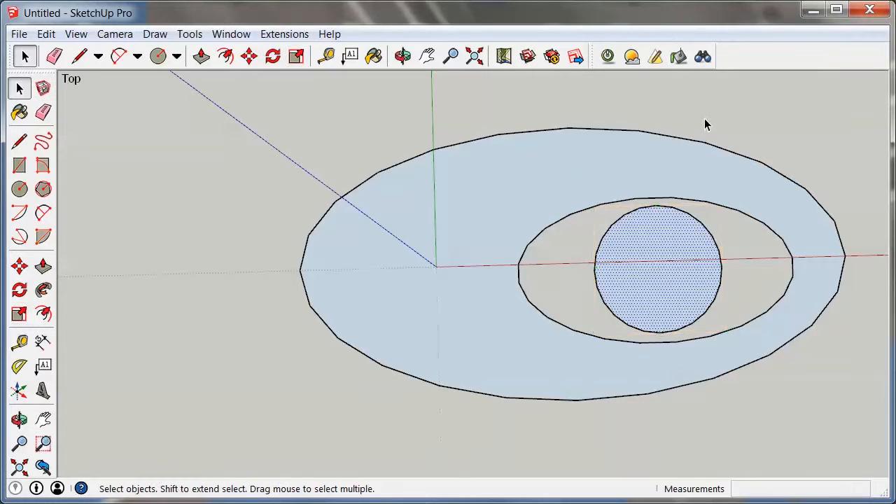
pyautogui.click(704, 121)
pyautogui.moveTo(544, 273); pyautogui.dragTo(646, 400, button='middle')
pyautogui.moveTo(398, 168); pyautogui.dragTo(372, 335, button='middle')
pyautogui.moveTo(718, 414); pyautogui.dragTo(772, 296, button='middle')
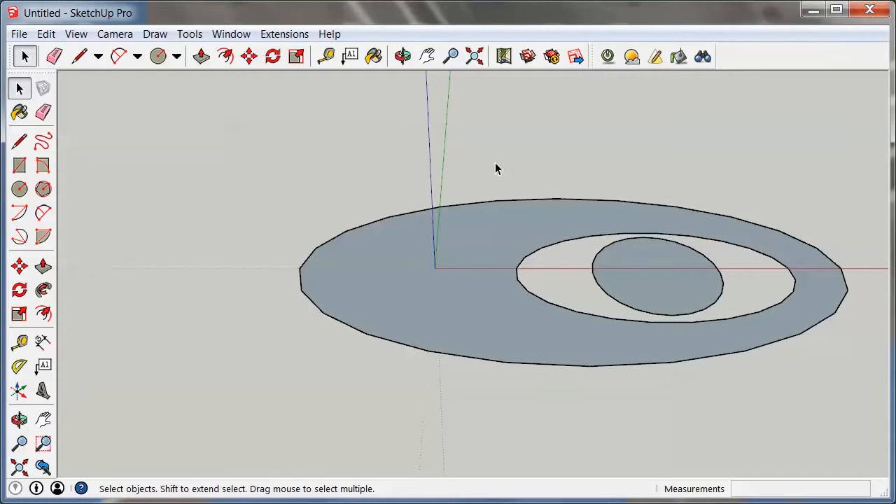
pyautogui.moveTo(495, 169); pyautogui.dragTo(490, 217, button='middle')
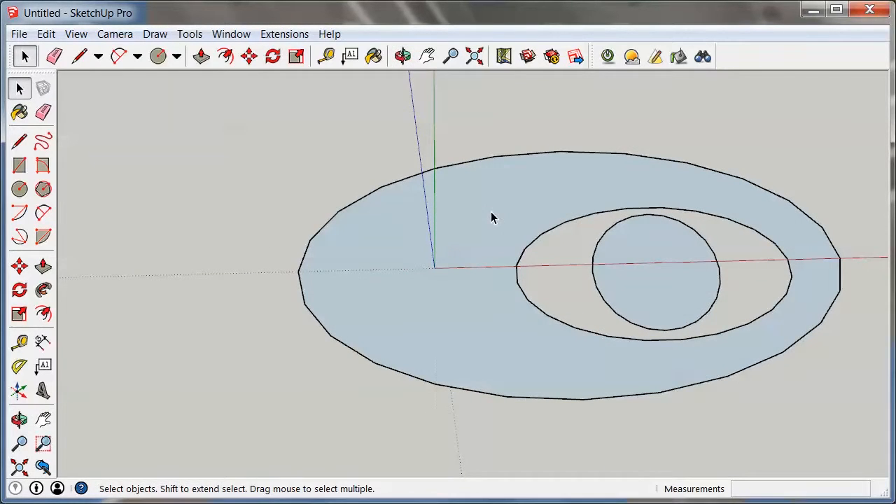
pyautogui.click(697, 281)
pyautogui.click(523, 206)
# Get the face properties of the circular face inside the elliptical hole and draw a crosshair at its centroid
pyautogui.click(644, 257)
pyautogui.scroll(3, 658, 248)
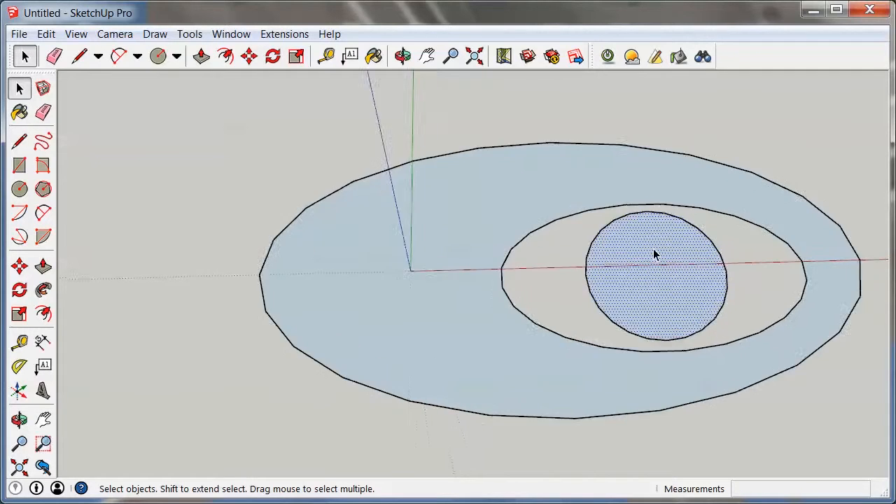
pyautogui.scroll(-4, 701, 261)
pyautogui.scroll(5, 602, 314)
pyautogui.scroll(3, 637, 305)
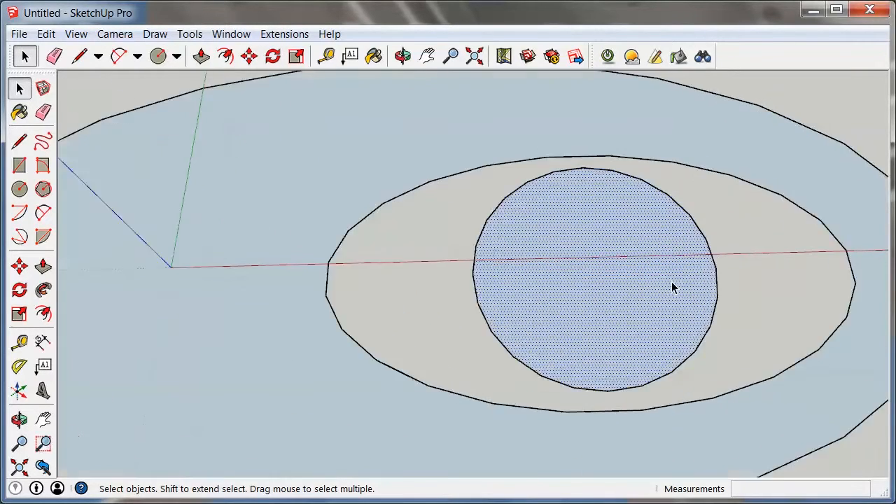
pyautogui.rightClick(551, 285)
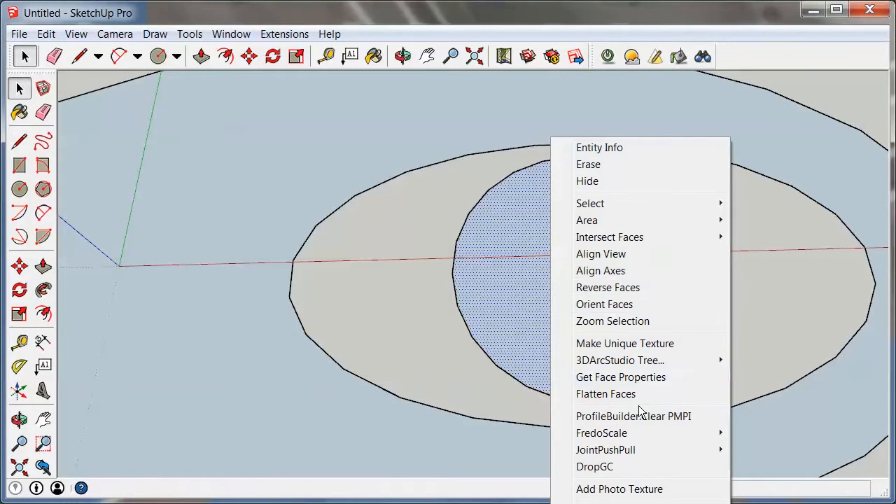
pyautogui.click(676, 377)
pyautogui.moveTo(418, 148); pyautogui.dragTo(278, 100)
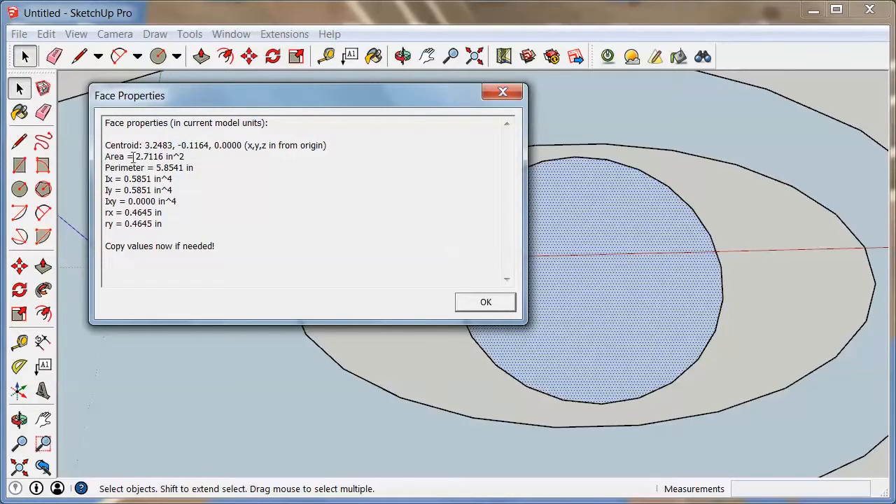
pyautogui.click(486, 305)
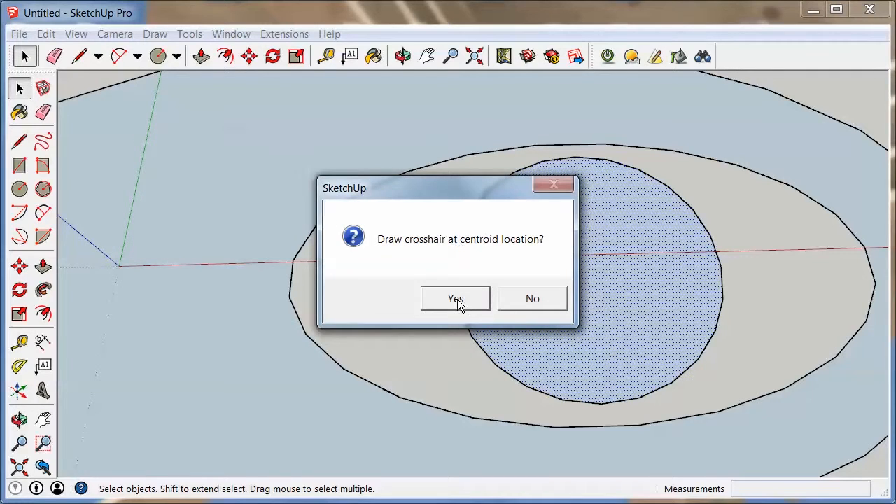
pyautogui.click(458, 301)
# Draw a circle of about 1/8" radius centered on the centroid crosshair
pyautogui.moveTo(726, 217); pyautogui.dragTo(600, 296, button='middle')
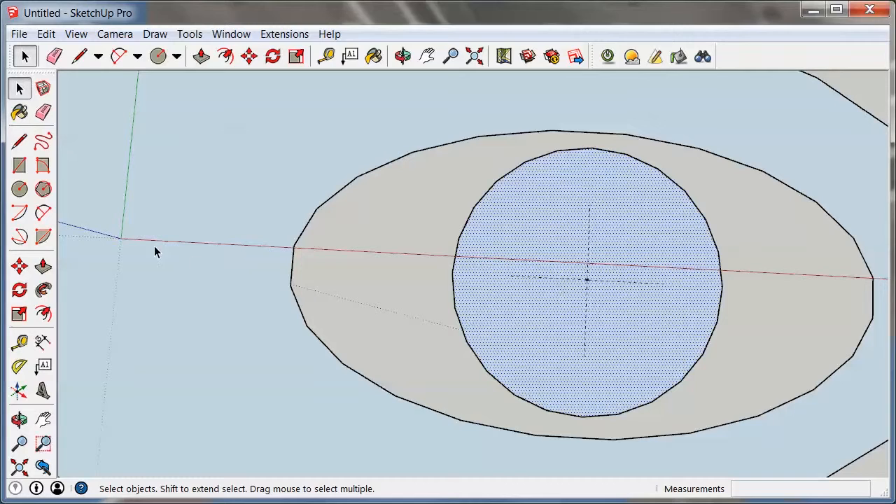
pyautogui.click(20, 190)
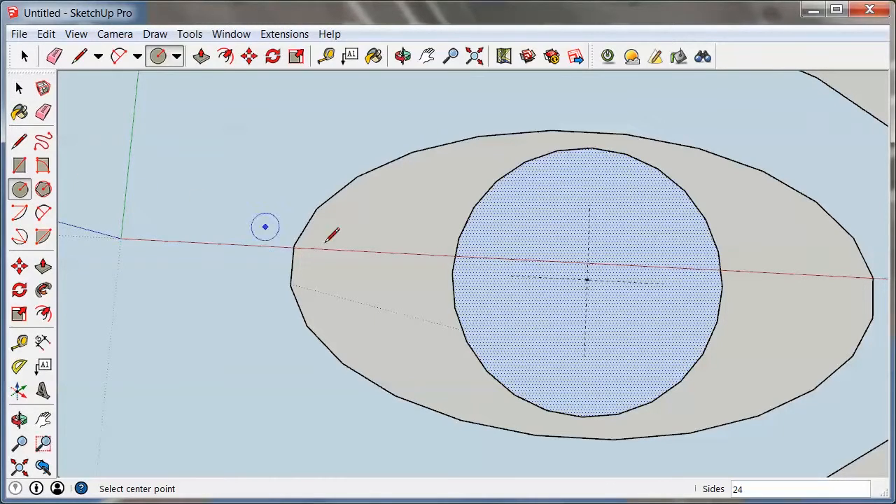
pyautogui.click(587, 280)
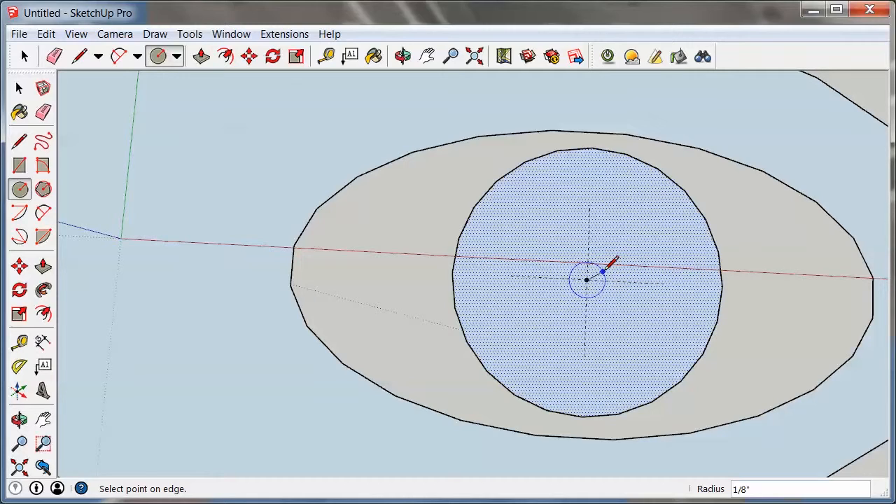
pyautogui.click(603, 271)
# Delete the face of the small circle at the centroid to leave a round hole
pyautogui.click(19, 88)
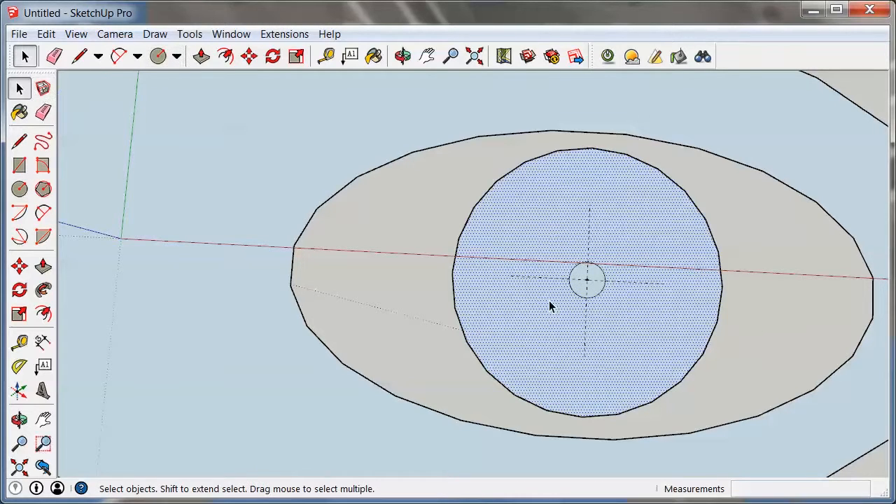
pyautogui.click(596, 279)
pyautogui.hotkey('ctrl', 't')
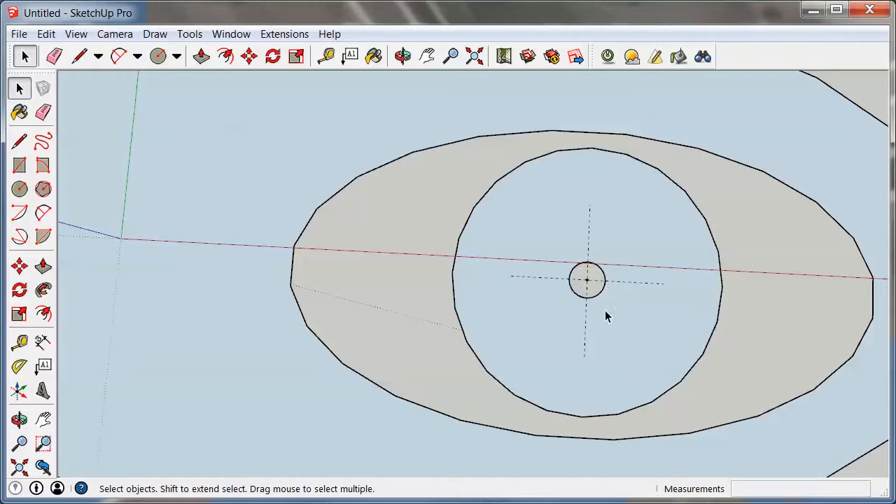
# Move the small round hole about 9/16" along the green direction from the centroid toward the upper edge of the circular face
pyautogui.moveTo(560, 243); pyautogui.dragTo(625, 322)
pyautogui.press('m')
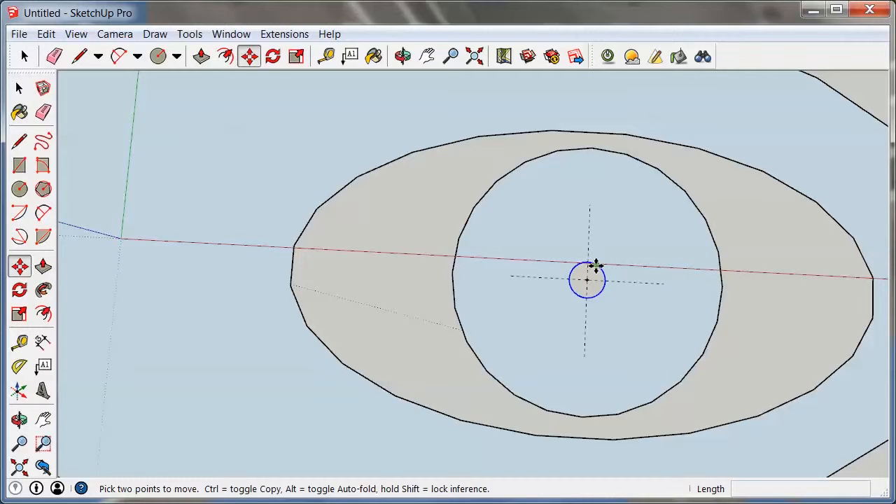
pyautogui.click(596, 265)
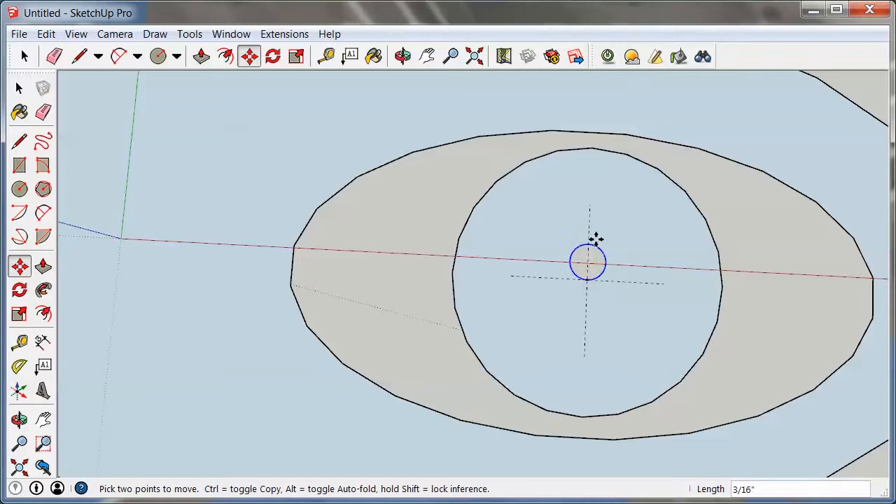
pyautogui.click(600, 182)
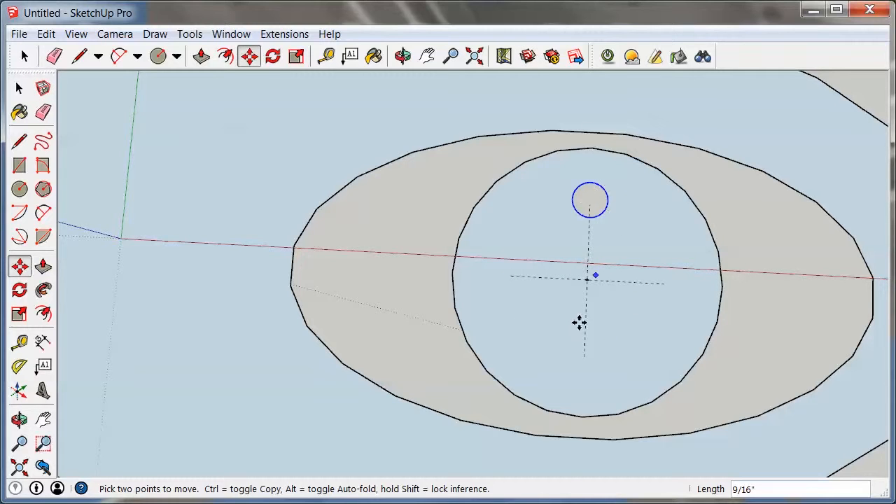
pyautogui.scroll(-3, 539, 381)
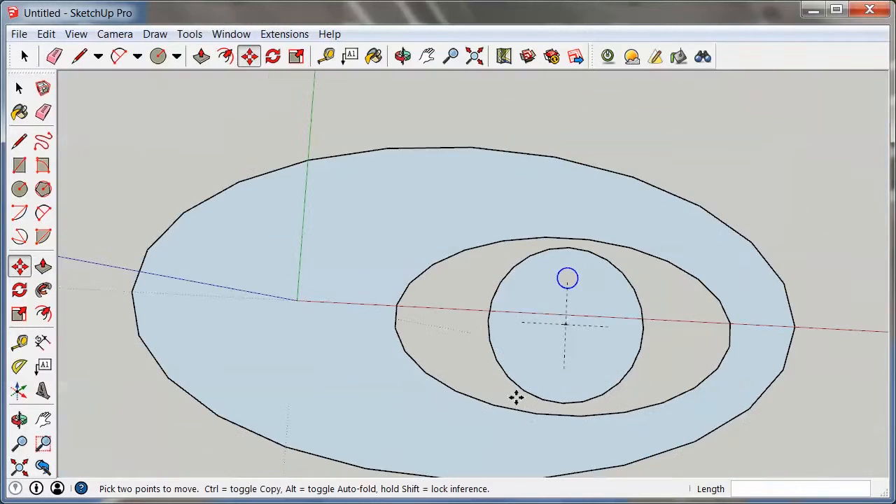
# Copy the small hole about 13/16" along the green direction onto the outer elliptical face, and clear the selection
pyautogui.press('ctrl')
pyautogui.click(573, 270)
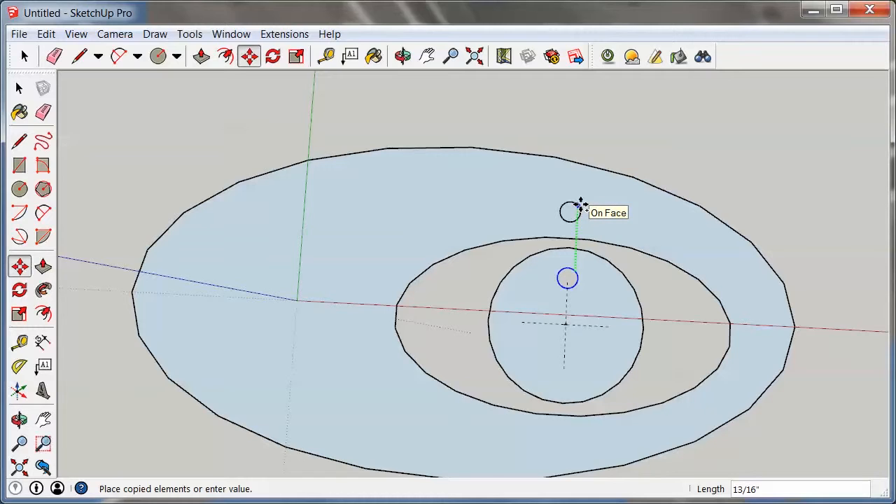
pyautogui.click(580, 205)
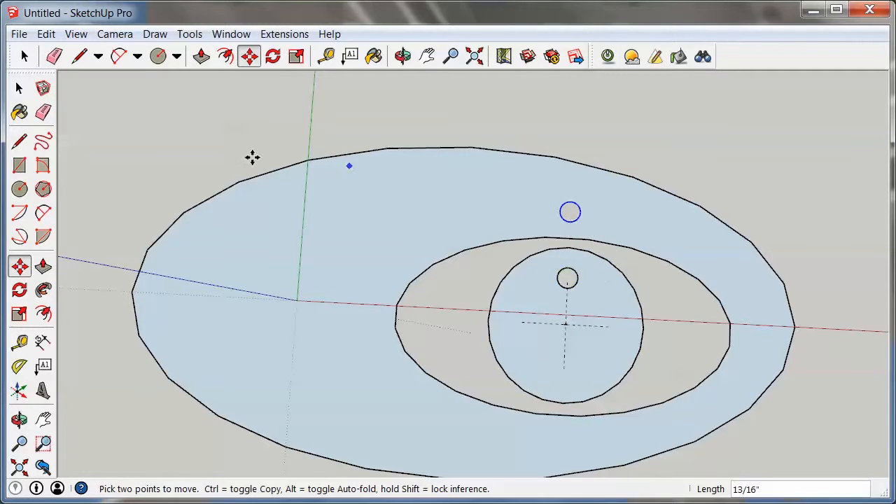
pyautogui.click(18, 89)
pyautogui.click(678, 154)
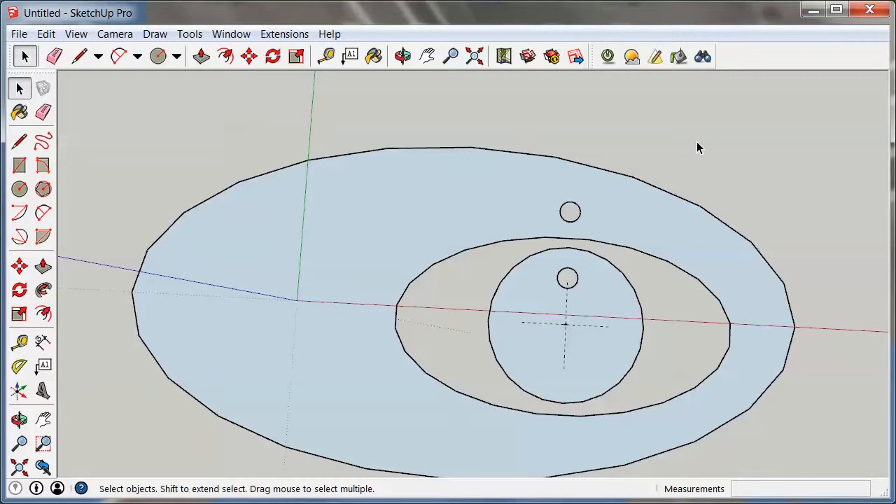
# Add a leader text label showing the area of the inner circular face, placed outside the outer ellipse
pyautogui.moveTo(595, 354); pyautogui.dragTo(560, 250, button='middle')
pyautogui.moveTo(533, 359); pyautogui.dragTo(600, 280, button='middle')
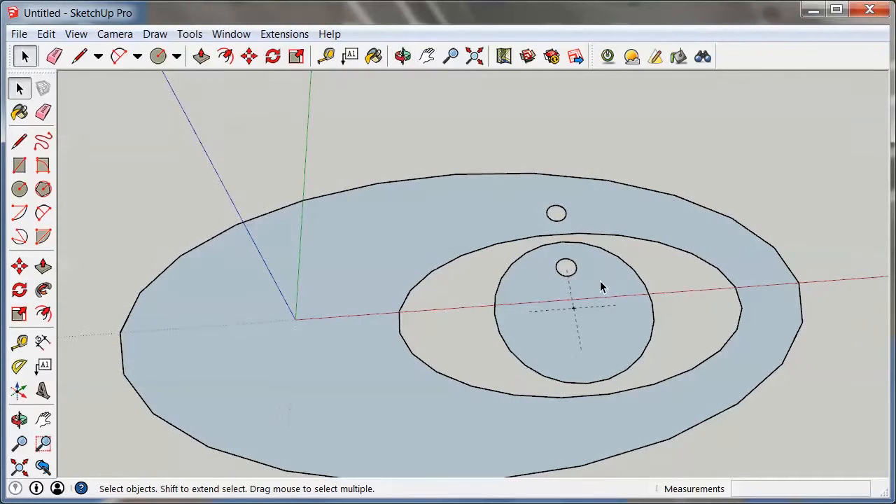
pyautogui.click(600, 275)
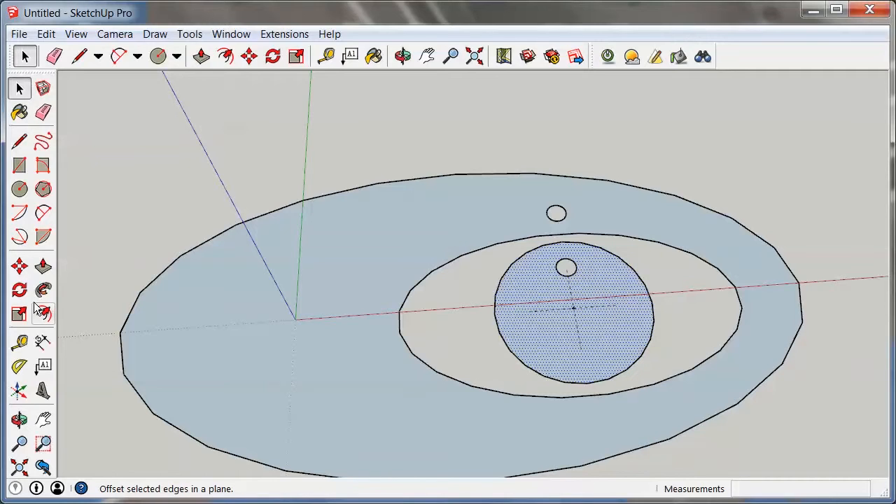
pyautogui.click(43, 364)
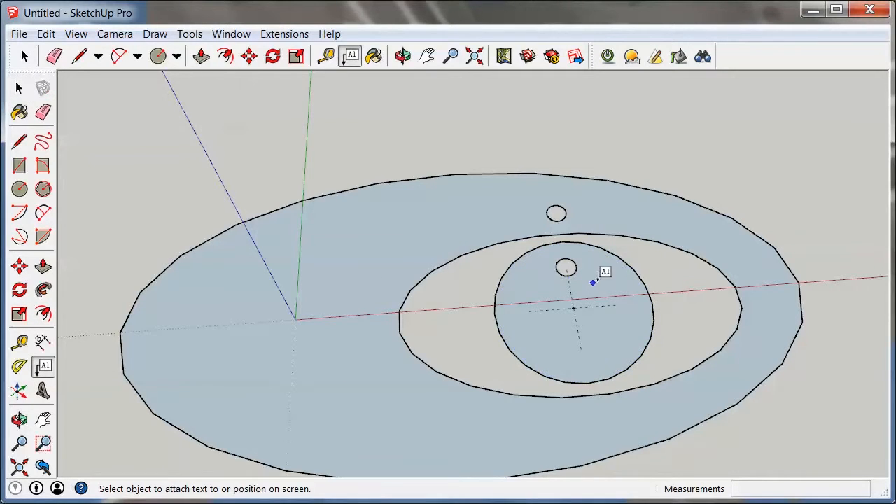
pyautogui.click(606, 272)
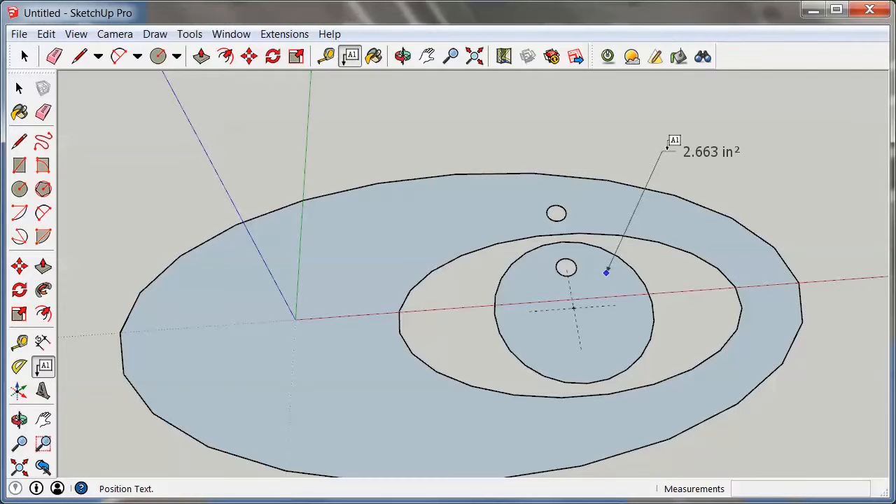
pyautogui.click(668, 147)
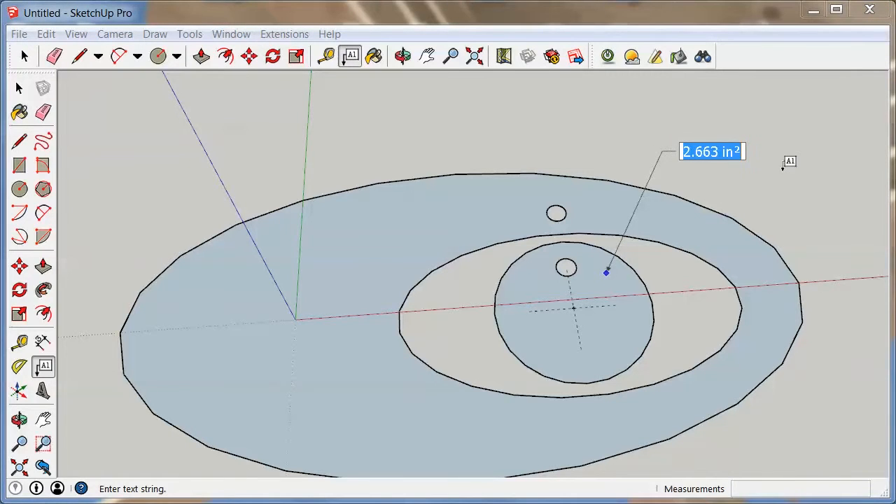
pyautogui.click(19, 88)
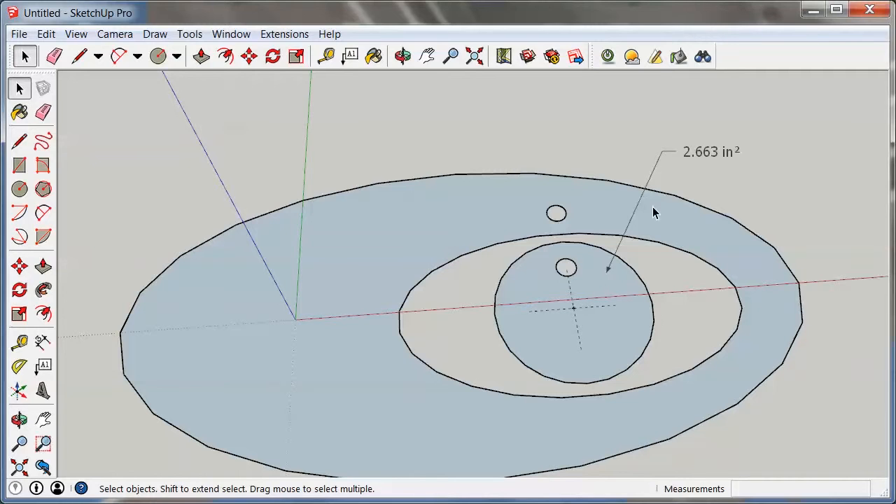
# Select the outer elliptical face that surrounds the nested holes
pyautogui.moveTo(600, 88); pyautogui.dragTo(580, 116, button='middle')
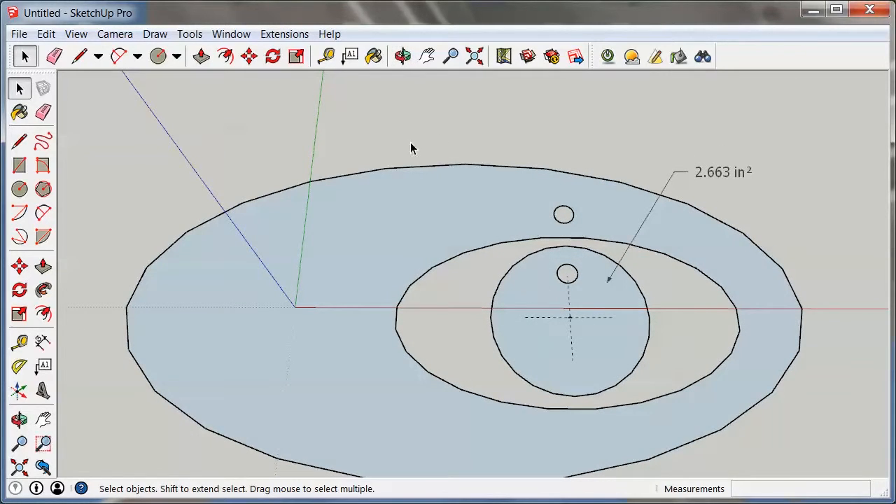
pyautogui.moveTo(410, 146); pyautogui.dragTo(505, 297, button='middle')
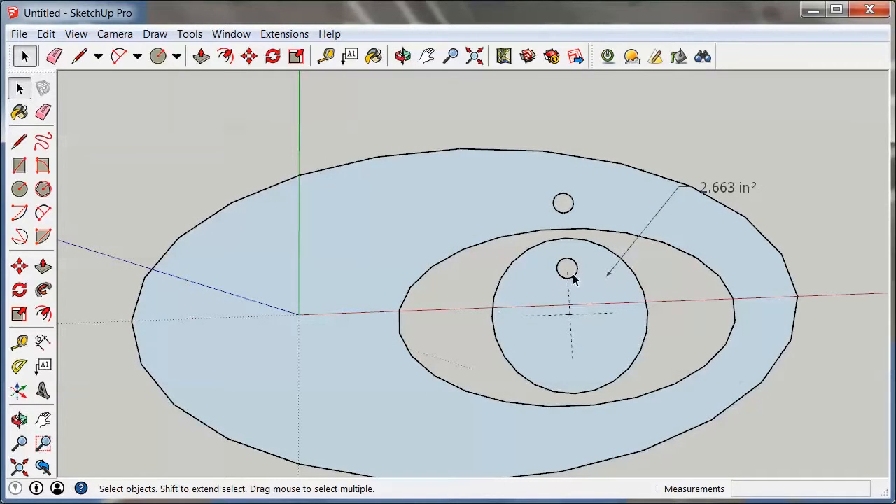
pyautogui.moveTo(483, 306); pyautogui.dragTo(245, 252, button='middle')
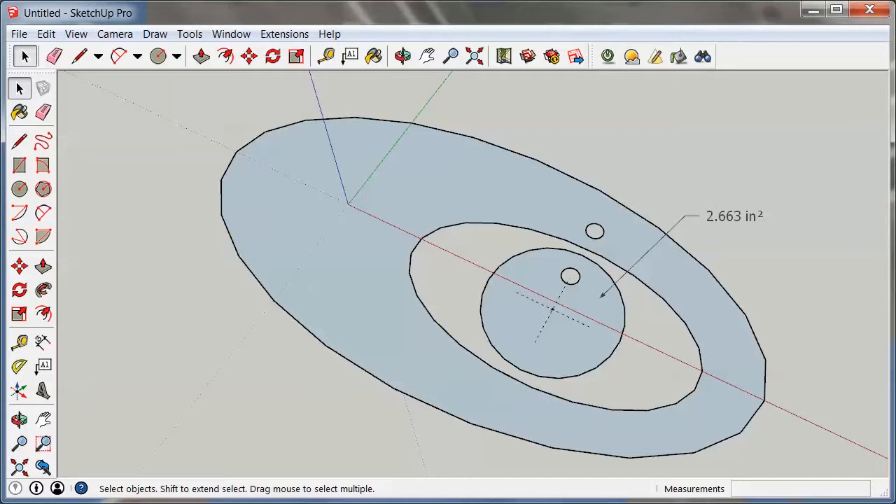
pyautogui.click(352, 252)
pyautogui.moveTo(288, 270); pyautogui.dragTo(402, 143, button='middle')
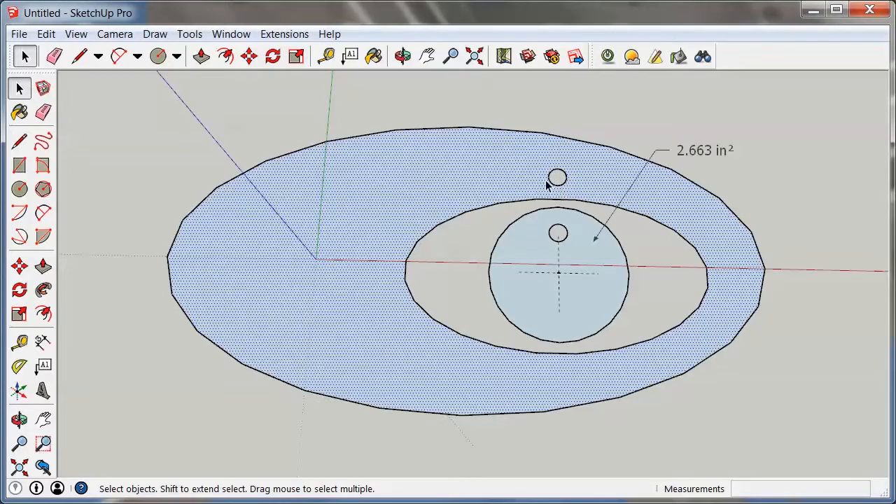
pyautogui.scroll(3, 558, 175)
pyautogui.scroll(-3, 567, 124)
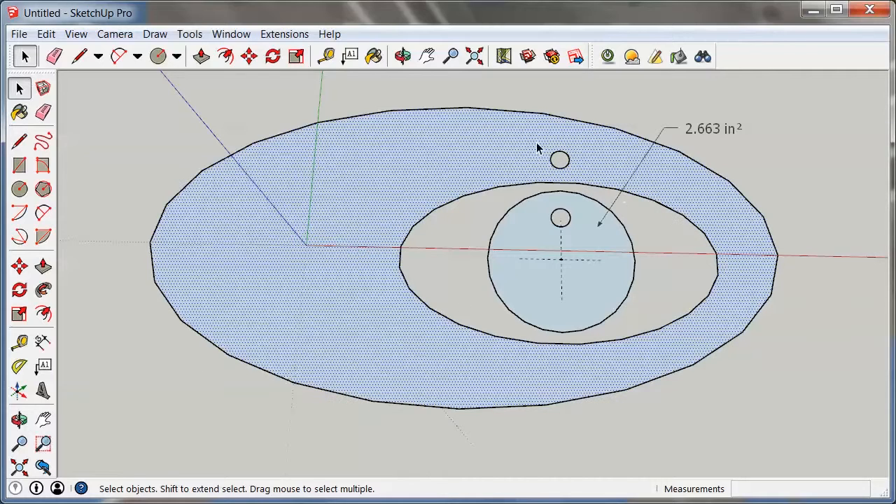
# Draw a line about 9/16" long between the small hole and the outer edge, and one about 7/8" long from the outer edge to the elliptical hole
pyautogui.click(20, 141)
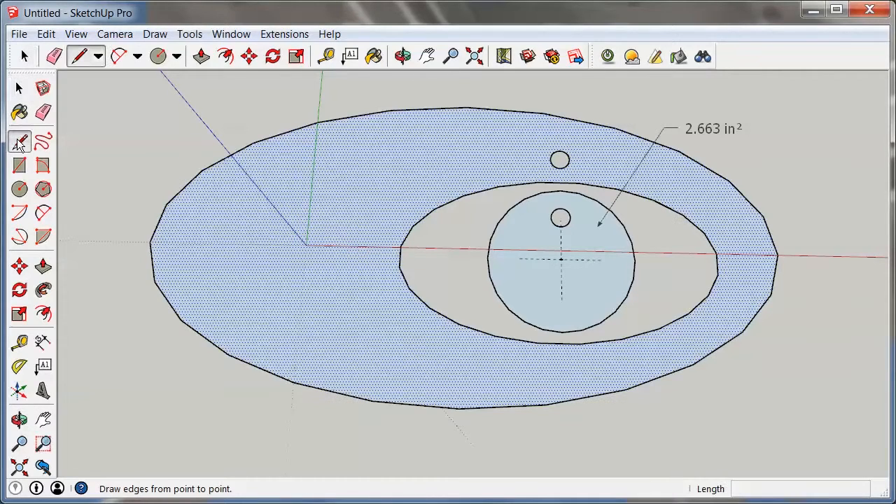
pyautogui.click(558, 151)
pyautogui.click(543, 112)
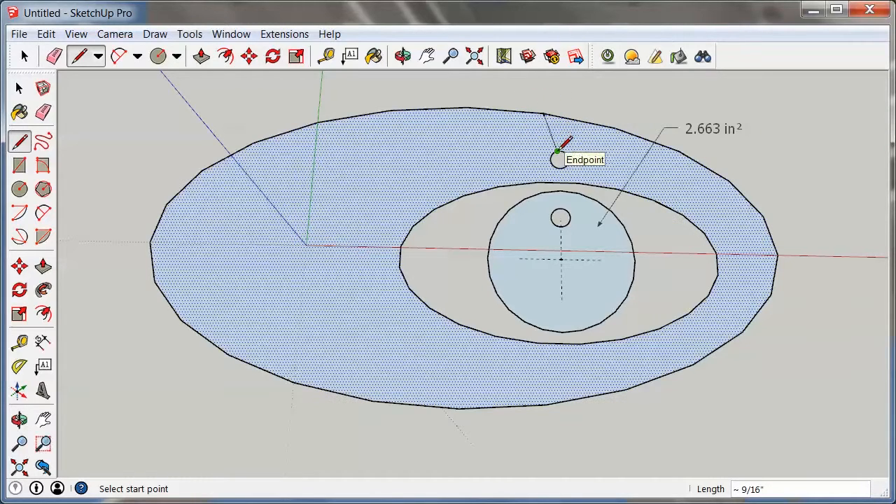
pyautogui.click(629, 132)
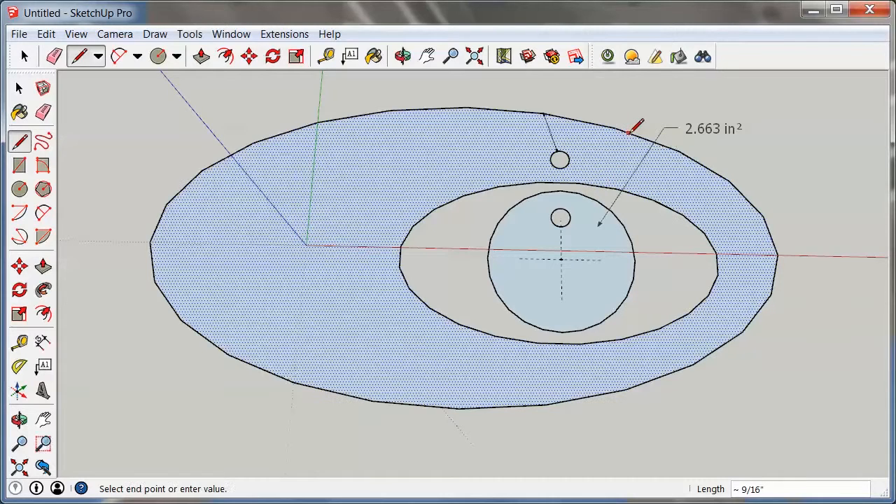
pyautogui.click(598, 184)
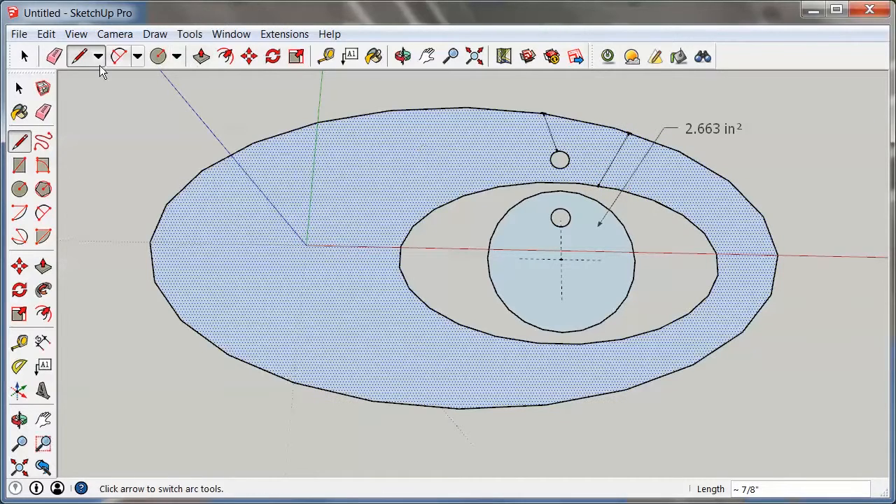
pyautogui.click(19, 89)
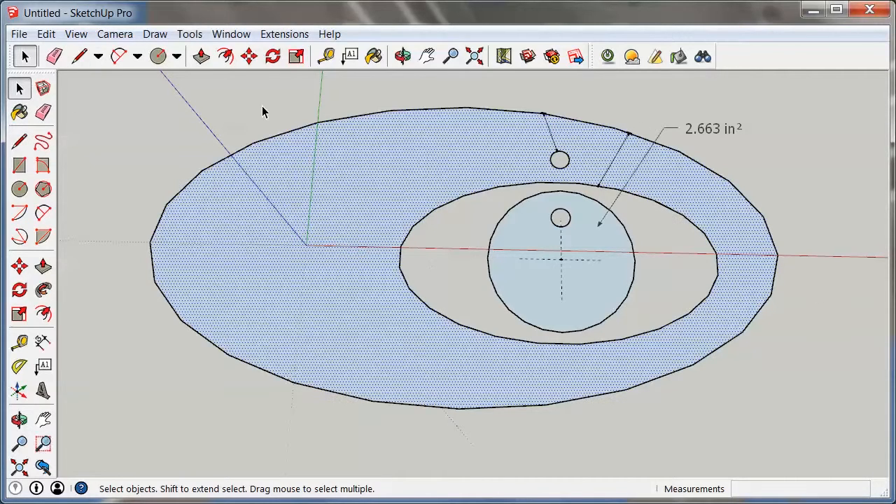
# Get the face properties of the outer elliptical face and draw a crosshair at its centroid
pyautogui.rightClick(356, 196)
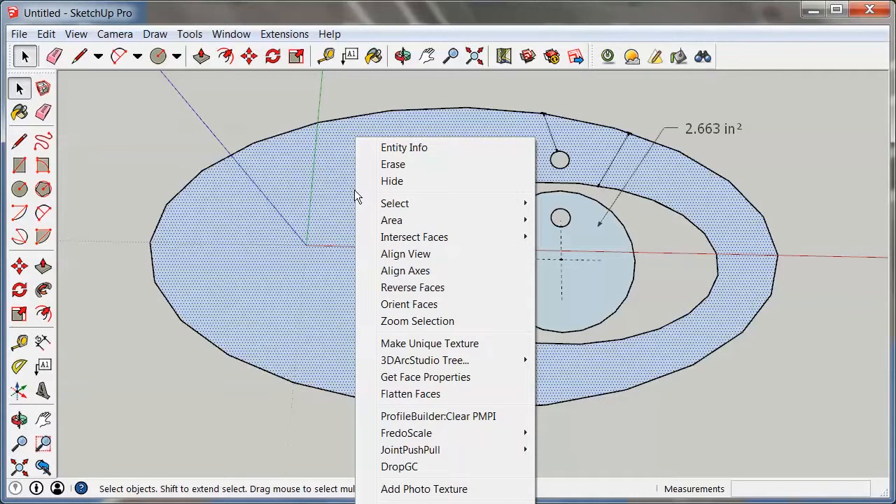
pyautogui.click(487, 376)
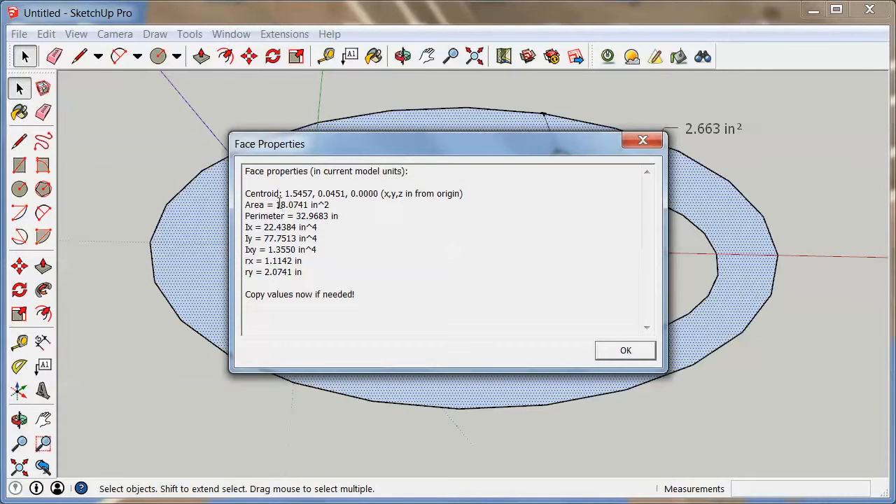
pyautogui.moveTo(276, 205); pyautogui.dragTo(346, 203)
pyautogui.click(345, 203)
pyautogui.click(625, 351)
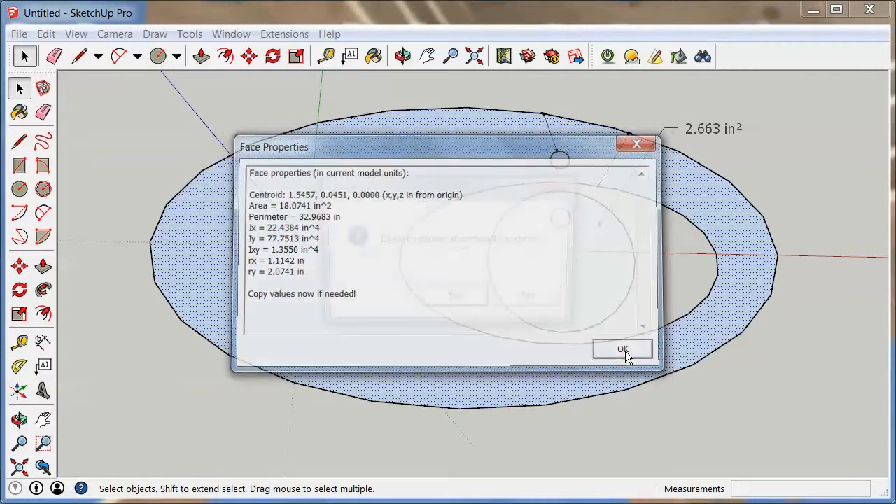
pyautogui.click(464, 294)
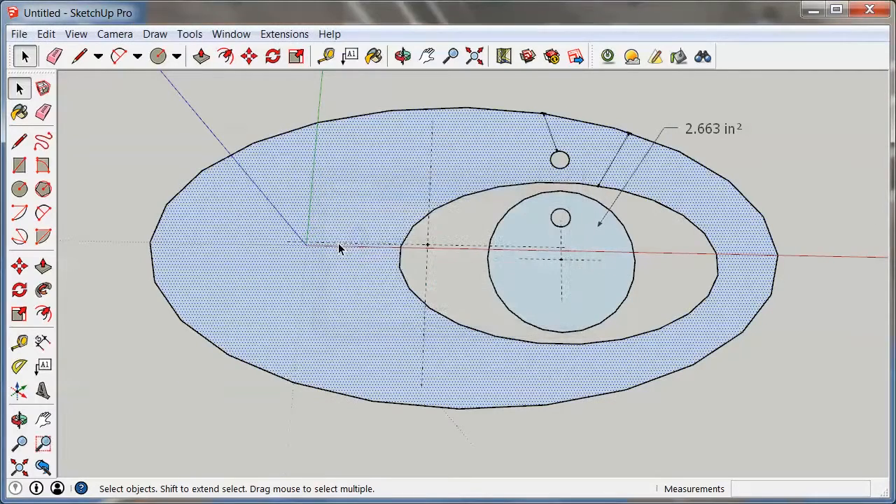
# Clear the selection and add a leader text label showing the outer elliptical face's area, placed beyond its lower edge
pyautogui.moveTo(284, 135)
pyautogui.mouseDown(button='middle')
pyautogui.moveTo(300, 219)
pyautogui.moveTo(402, 225)
pyautogui.mouseUp(button='middle')
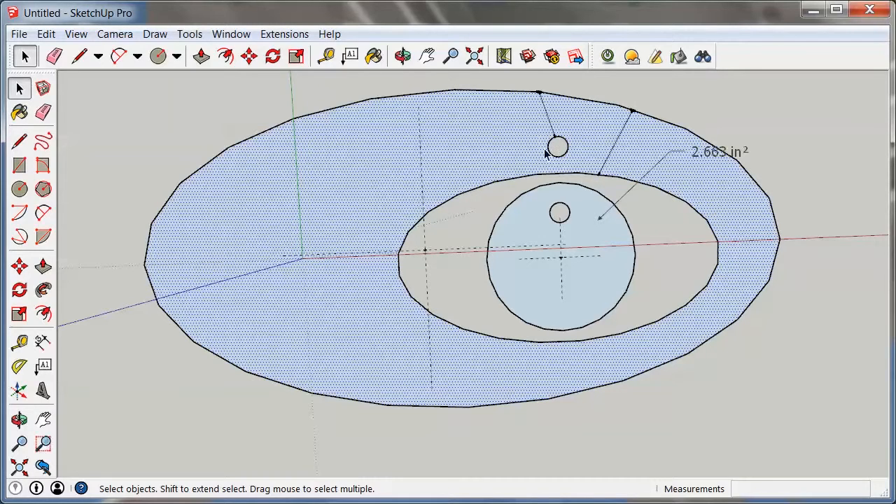
pyautogui.click(524, 225)
pyautogui.click(396, 179)
pyautogui.click(43, 366)
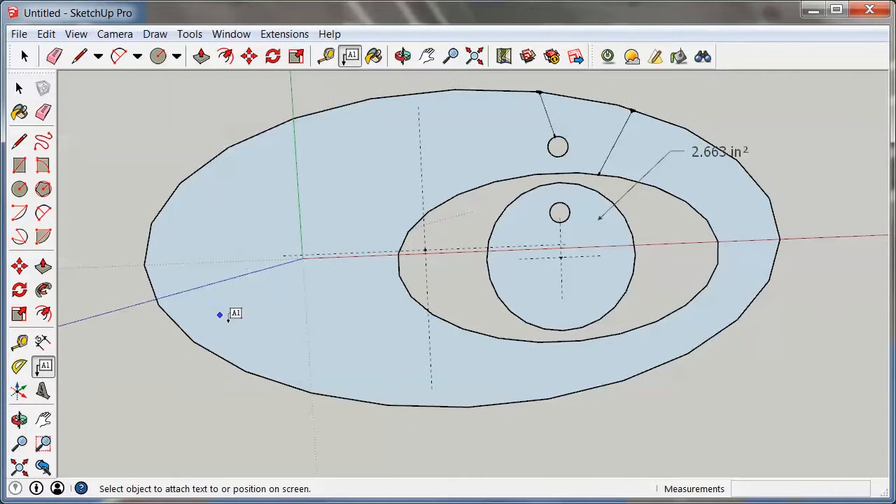
pyautogui.click(231, 320)
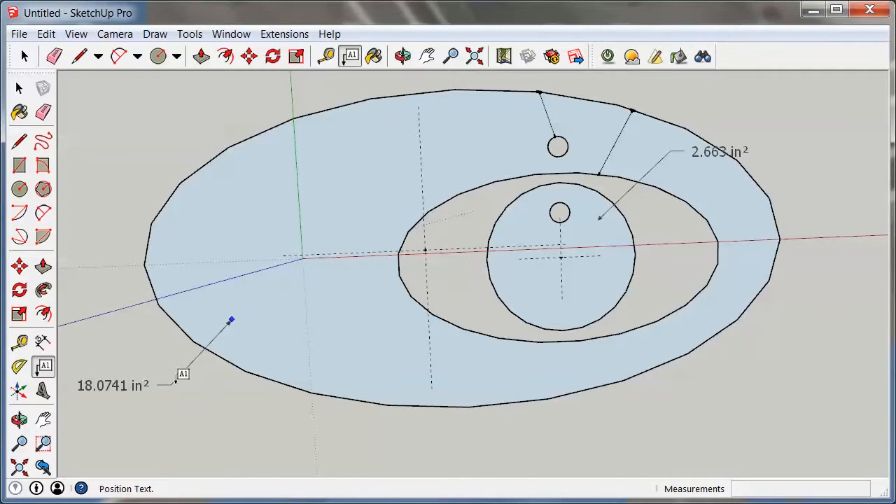
pyautogui.click(176, 381)
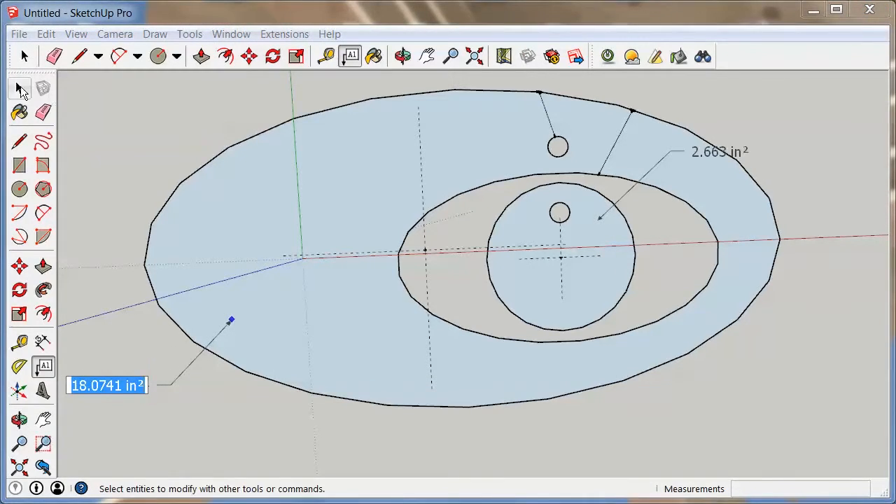
pyautogui.click(18, 88)
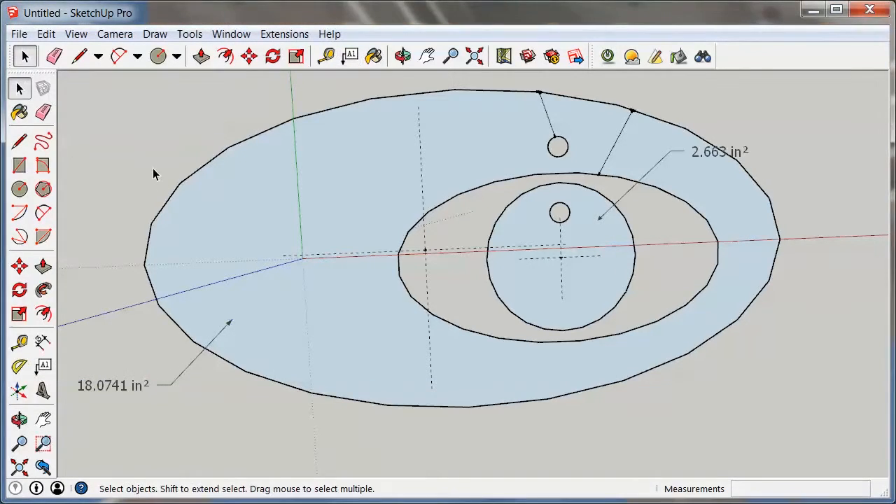
pyautogui.click(255, 321)
pyautogui.click(274, 428)
pyautogui.moveTo(682, 428); pyautogui.dragTo(622, 370, button='middle')
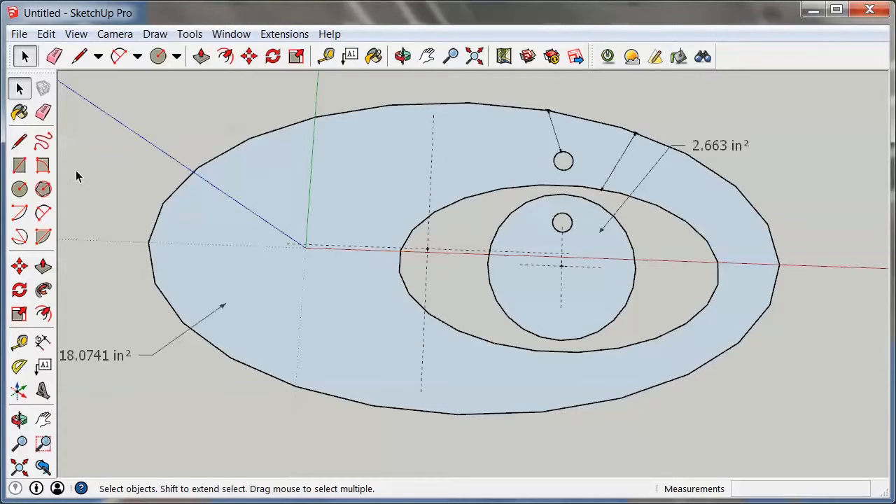
pyautogui.moveTo(580, 172); pyautogui.dragTo(586, 184)
pyautogui.press('m')
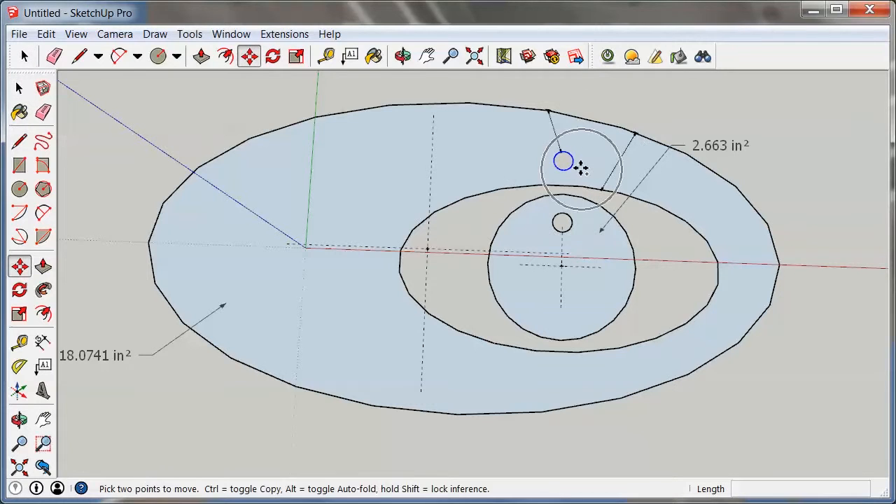
pyautogui.click(581, 166)
pyautogui.press('ctrl')
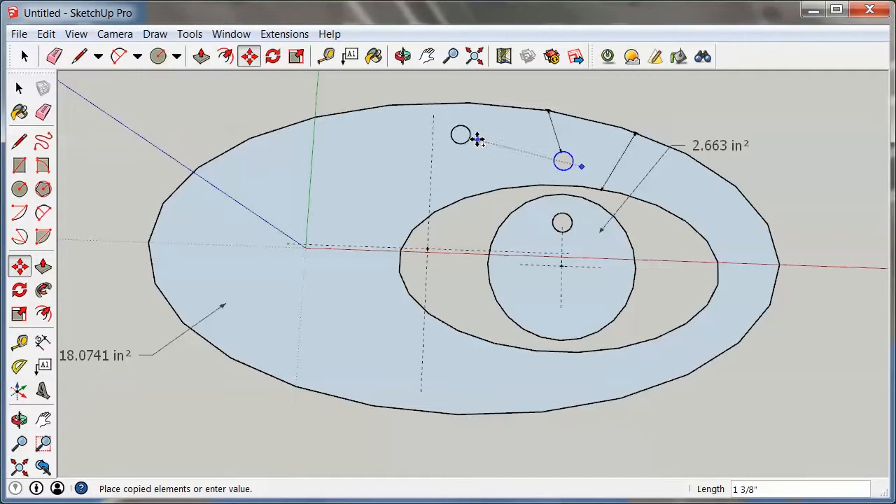
pyautogui.click(19, 88)
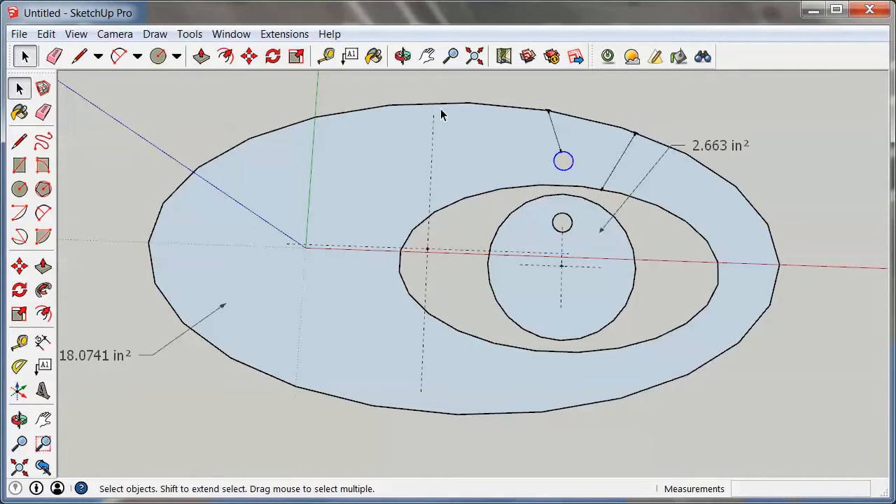
pyautogui.click(433, 139)
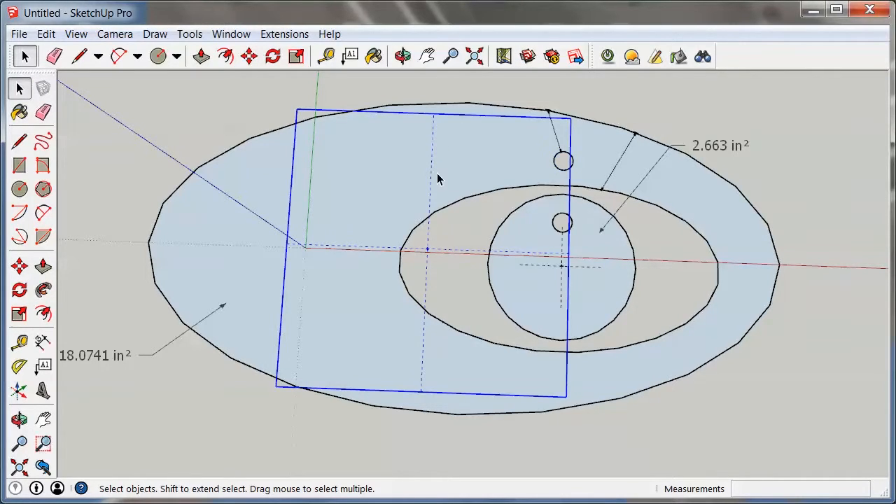
pyautogui.click(459, 89)
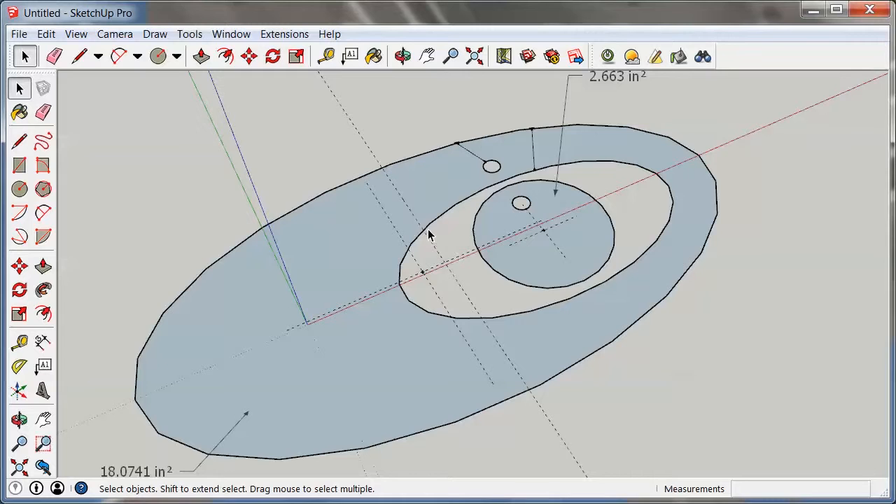
# Copy the small hole's circle in the outer elliptical face by its center about 1 7/16" onto the full-length guide line near the upper edge
pyautogui.scroll(2, 431, 238)
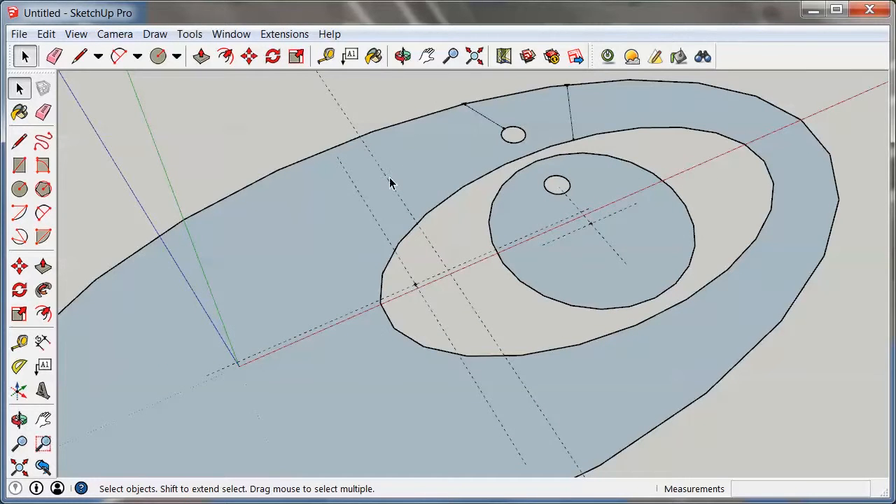
pyautogui.moveTo(437, 180); pyautogui.dragTo(409, 292, button='middle')
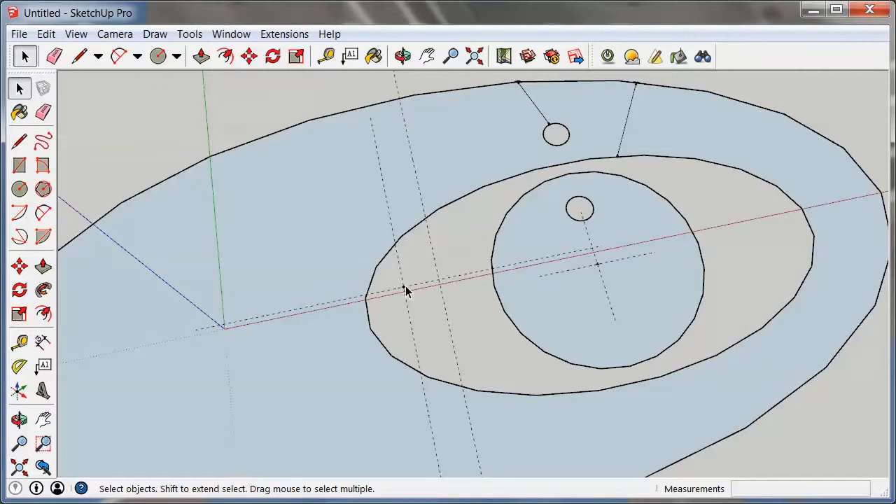
pyautogui.moveTo(660, 158); pyautogui.dragTo(615, 199, button='middle')
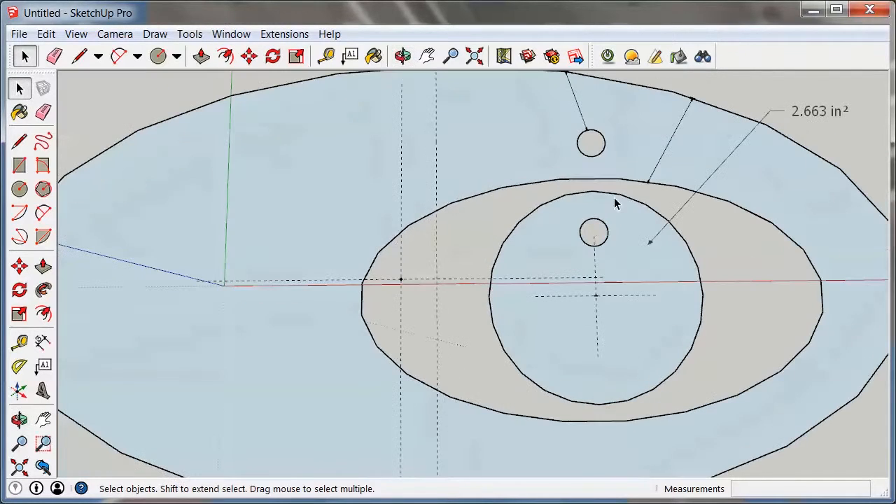
pyautogui.moveTo(554, 125); pyautogui.dragTo(630, 178)
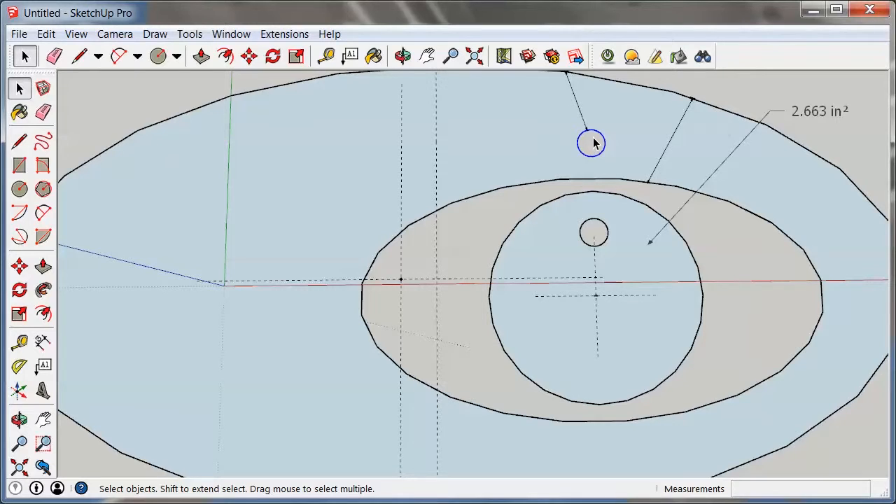
pyautogui.press('m')
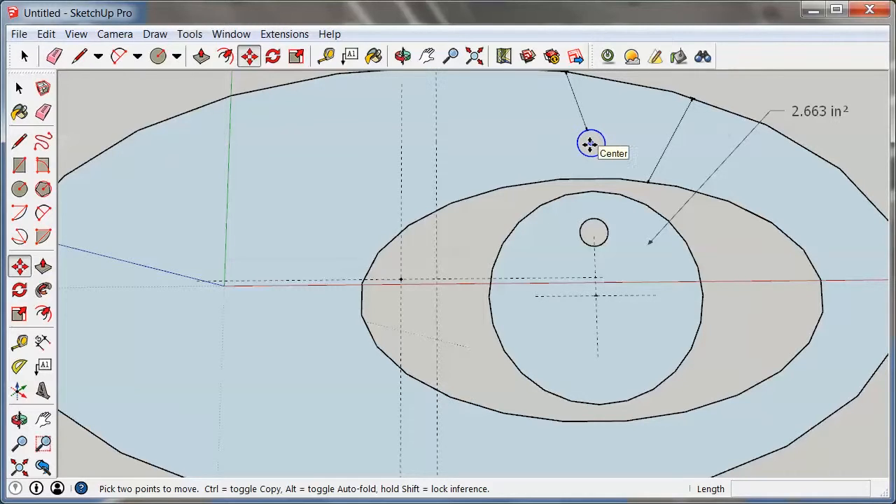
pyautogui.click(590, 144)
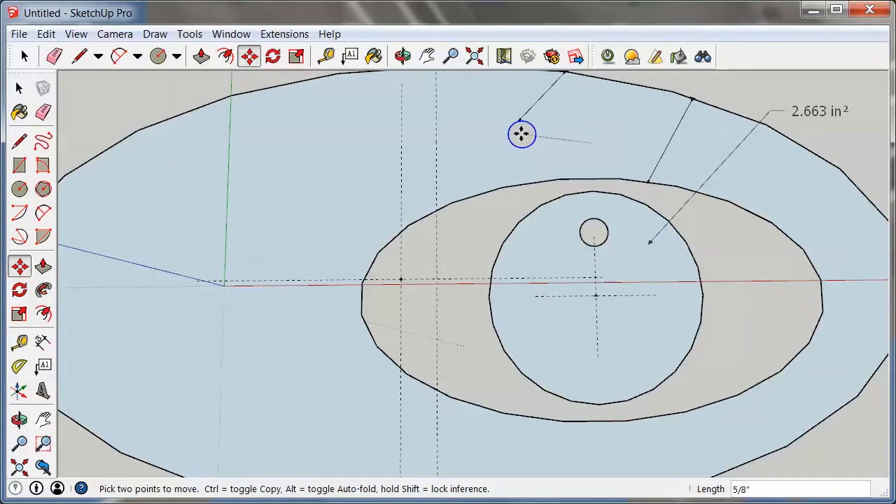
pyautogui.press('ctrl')
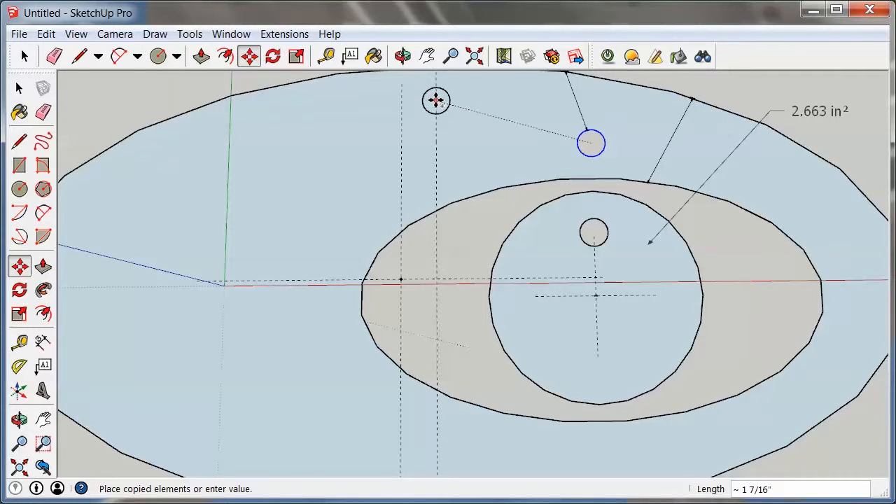
pyautogui.scroll(-2, 435, 132)
pyautogui.scroll(3, 427, 144)
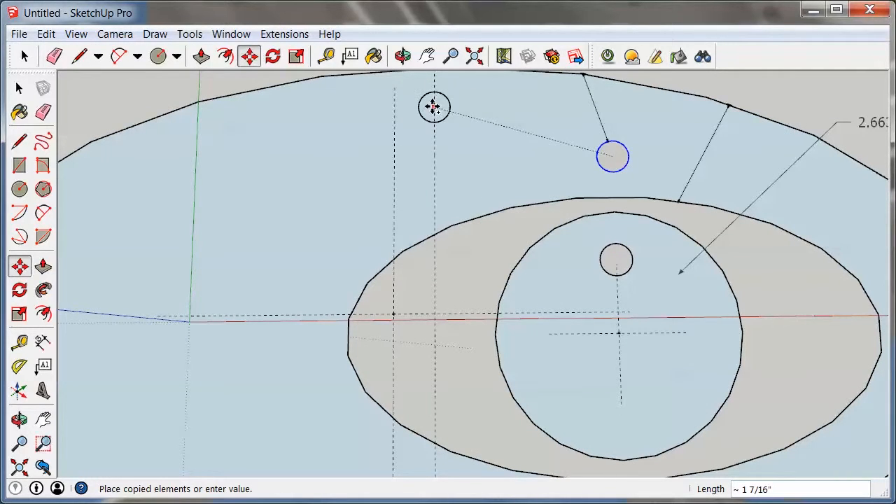
pyautogui.click(434, 106)
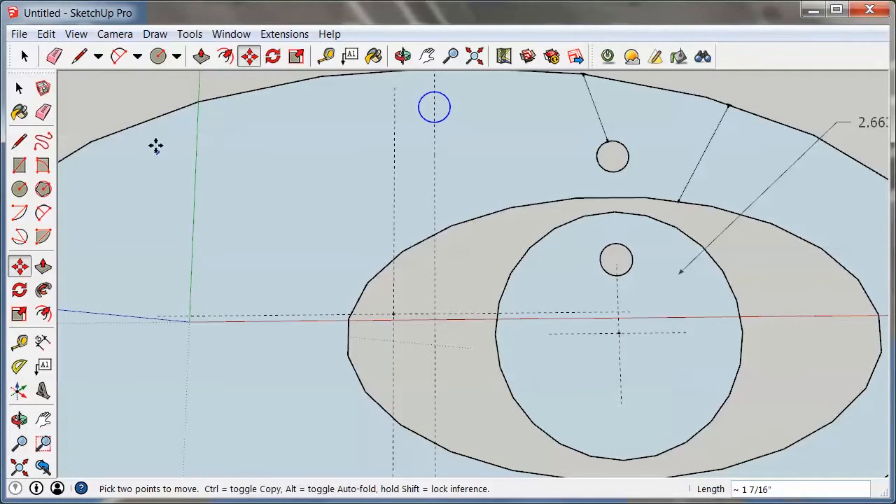
# Delete the face inside the copied circle to open a second small hole in the outer elliptical face
pyautogui.click(19, 88)
pyautogui.click(441, 114)
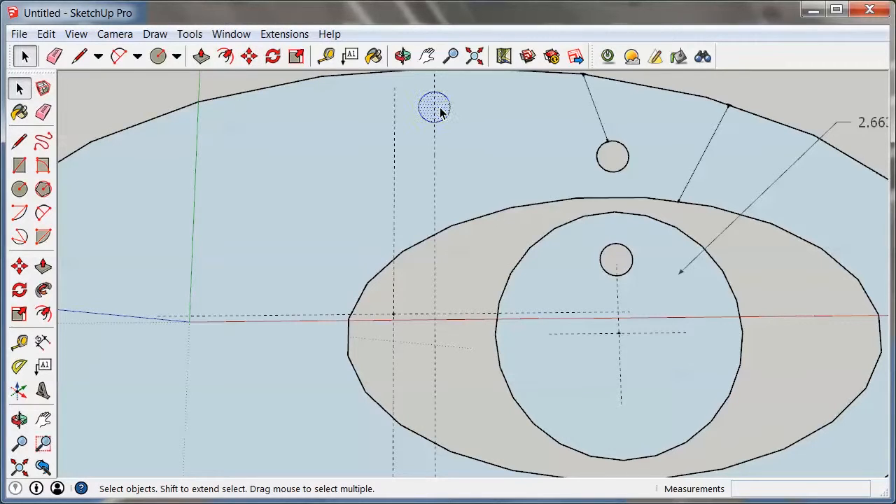
pyautogui.click(503, 165)
# Delete the area leader labels of the outer elliptical face and the inner circular face
pyautogui.scroll(-4, 587, 210)
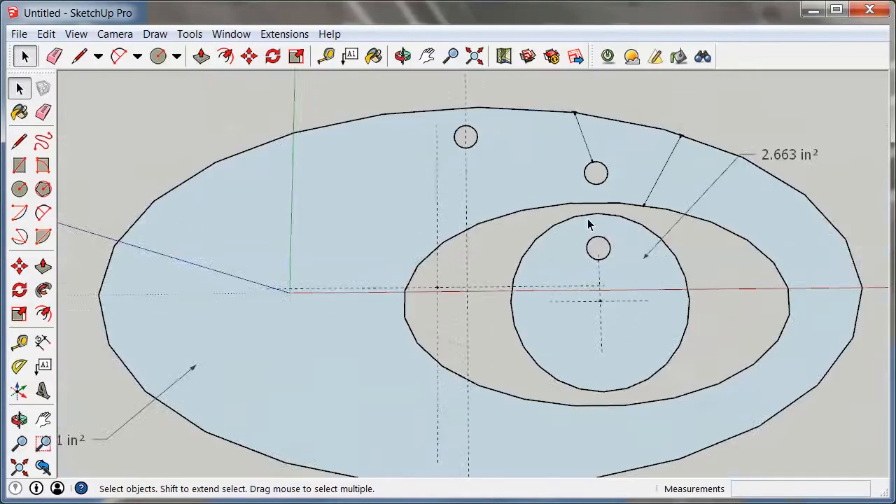
pyautogui.moveTo(827, 394); pyautogui.dragTo(576, 204, button='middle')
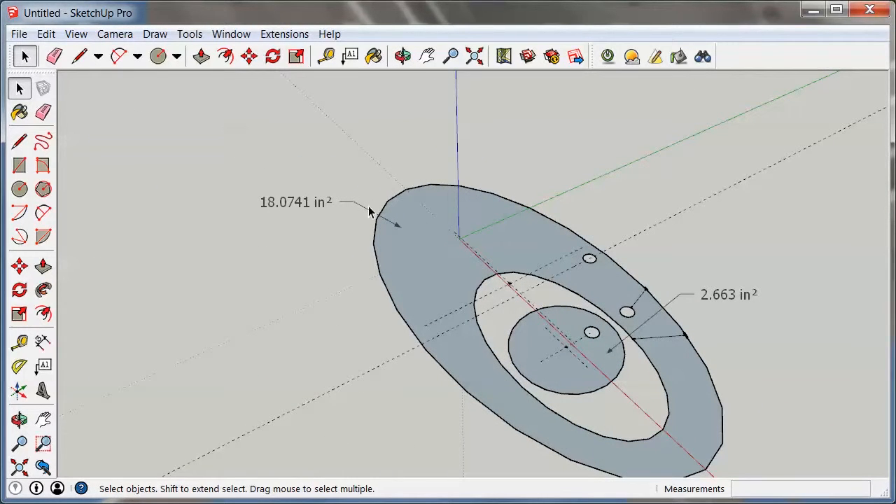
pyautogui.click(520, 227)
pyautogui.click(529, 349)
pyautogui.click(218, 161)
pyautogui.press('Delete')
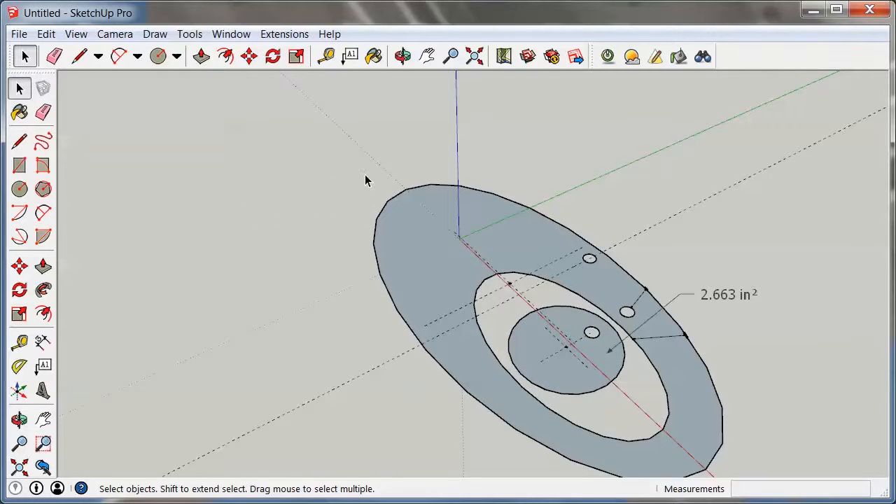
pyautogui.click(723, 281)
pyautogui.press('Delete')
# Erase the two lines linking the holes to the outer edge, and delete all guides
pyautogui.press('e')
pyautogui.click(665, 337)
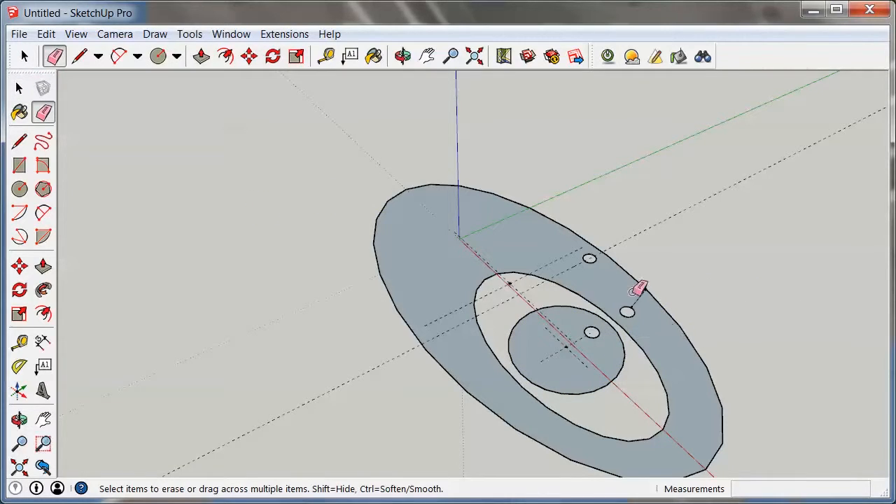
pyautogui.click(637, 298)
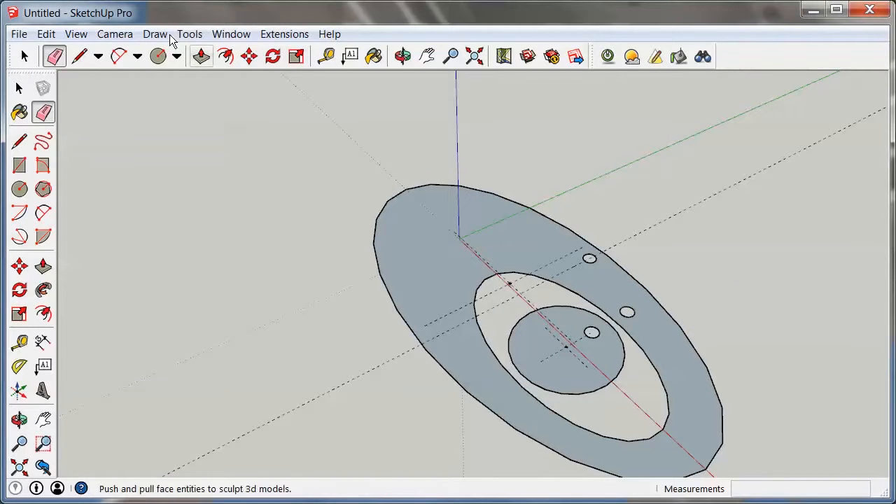
pyautogui.click(46, 34)
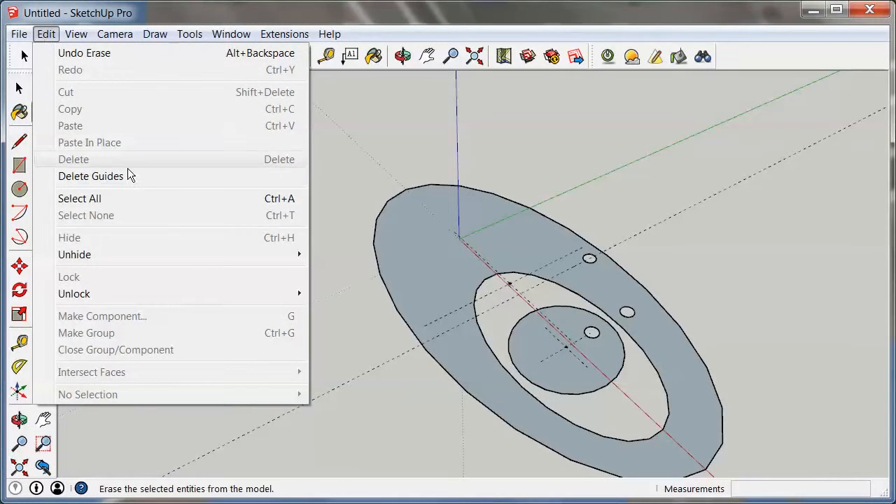
pyautogui.click(146, 176)
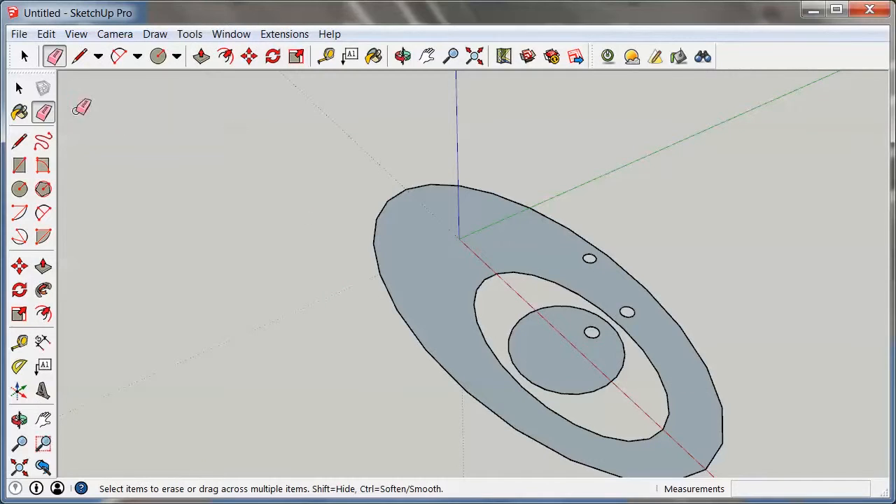
# Push/Pull the outer elliptical face and the inner circular face up by 1/8" each
pyautogui.click(19, 89)
pyautogui.press('p')
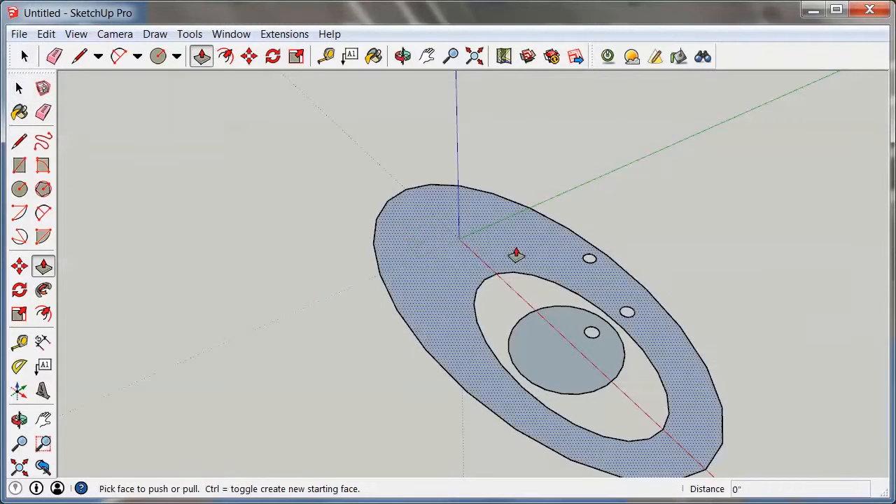
pyautogui.click(518, 251)
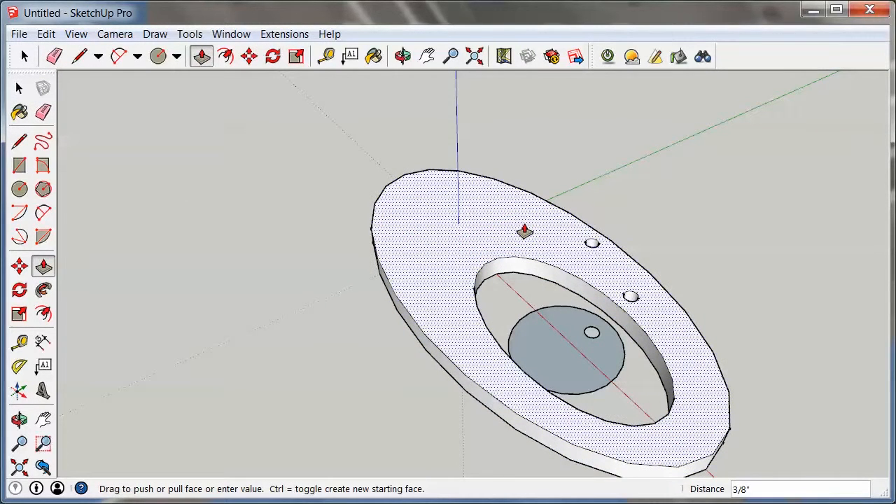
pyautogui.write('1/8')
pyautogui.press('Return')
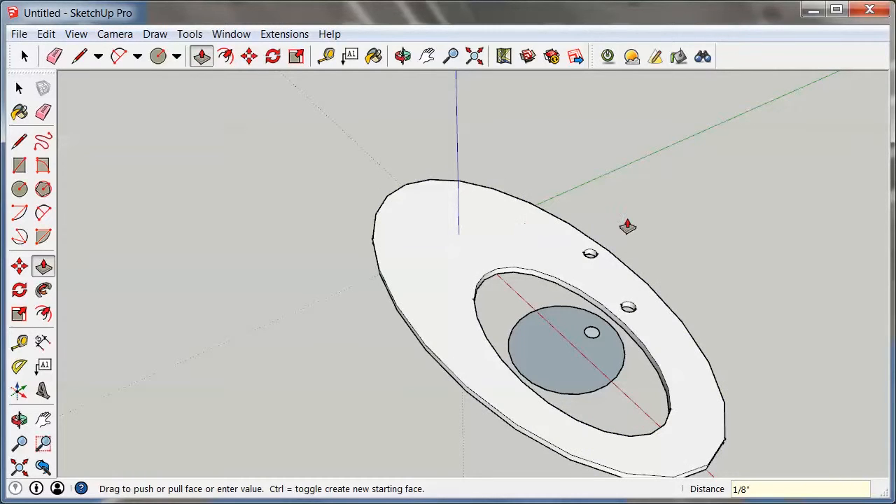
pyautogui.click(525, 350)
pyautogui.click(488, 245)
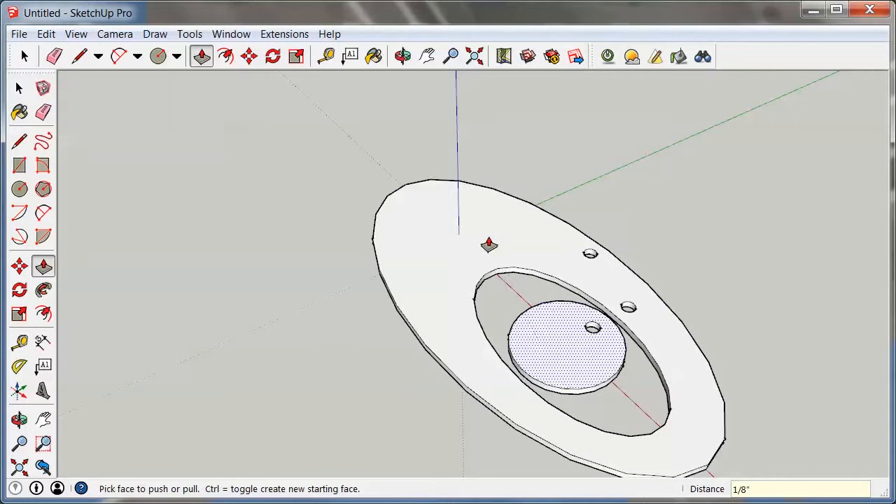
# Examine the two extruded parts and their holes from several angles
pyautogui.moveTo(310, 248); pyautogui.dragTo(511, 406, button='middle')
pyautogui.click(19, 87)
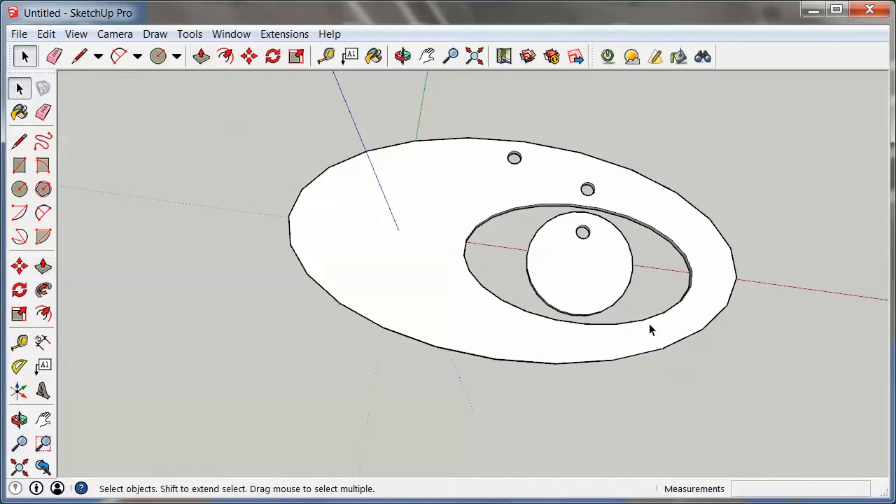
pyautogui.moveTo(650, 330); pyautogui.dragTo(485, 435, button='middle')
pyautogui.scroll(2, 470, 237)
pyautogui.moveTo(301, 301); pyautogui.dragTo(406, 321, button='middle')
pyautogui.scroll(-2, 422, 229)
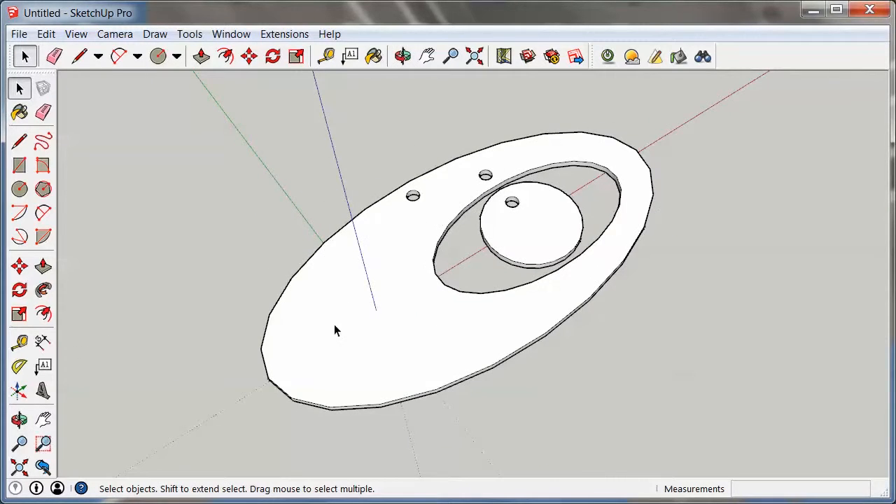
pyautogui.scroll(1, 334, 329)
pyautogui.moveTo(638, 283); pyautogui.dragTo(574, 304, button='middle')
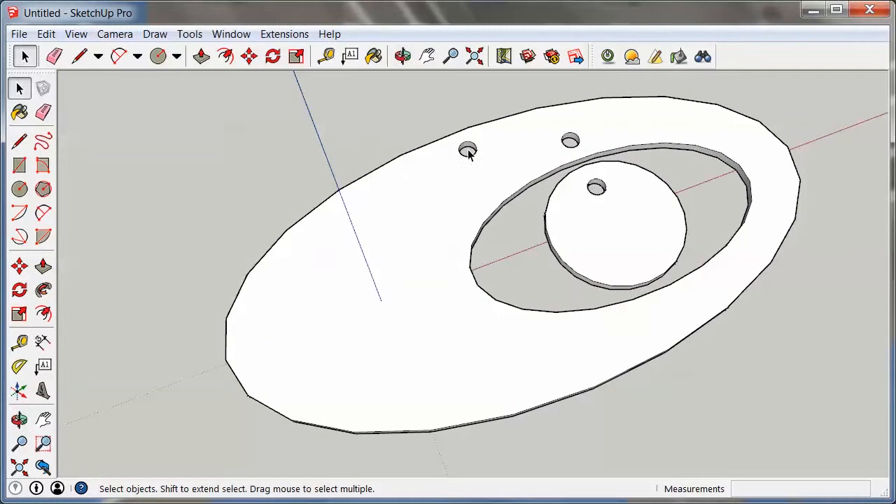